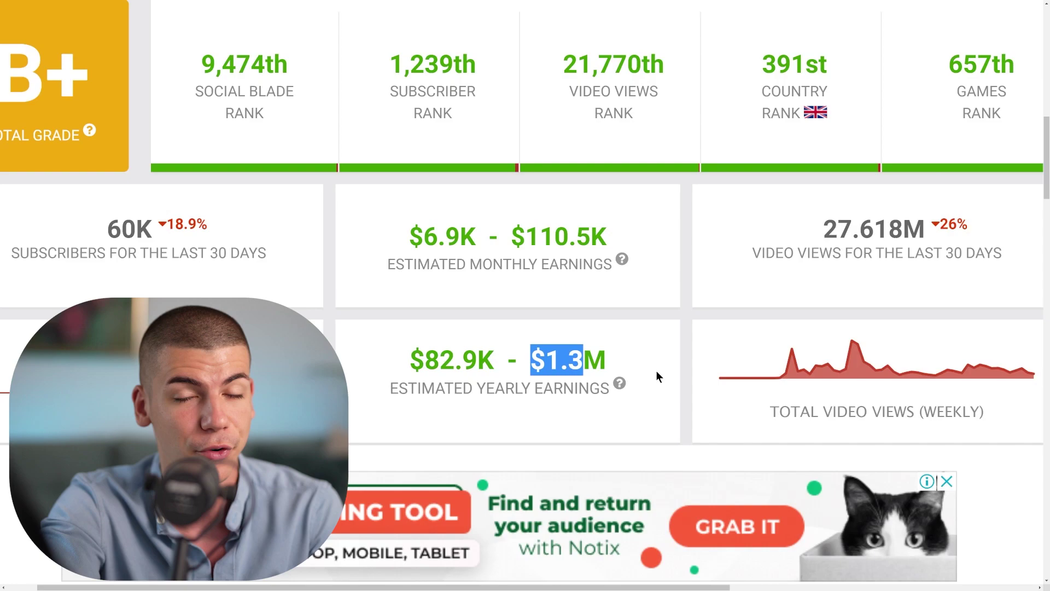
{"action": "scroll", "coordinate": [499, 296], "scroll_direction": "down", "scroll_amount": 3}
{"action": "scroll", "coordinate": [499, 296], "scroll_direction": "down", "scroll_amount": 3}
{"action": "scroll", "coordinate": [499, 295], "scroll_direction": "down", "scroll_amount": 3}
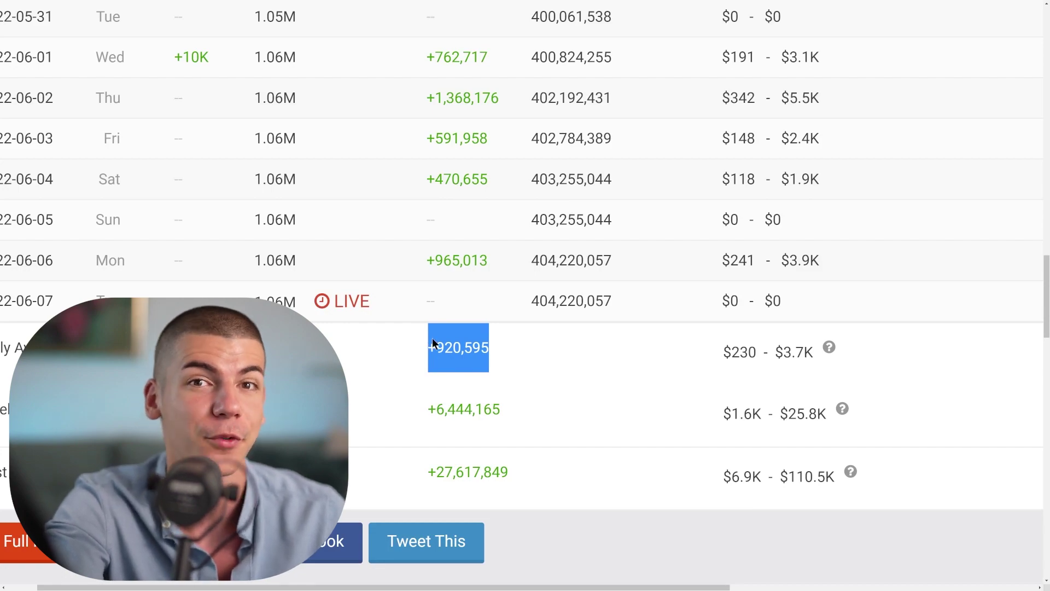
{"action": "scroll", "coordinate": [432, 342], "scroll_direction": "up", "scroll_amount": 2}
{"action": "scroll", "coordinate": [432, 342], "scroll_direction": "up", "scroll_amount": 3}
{"action": "scroll", "coordinate": [432, 343], "scroll_direction": "up", "scroll_amount": 5}
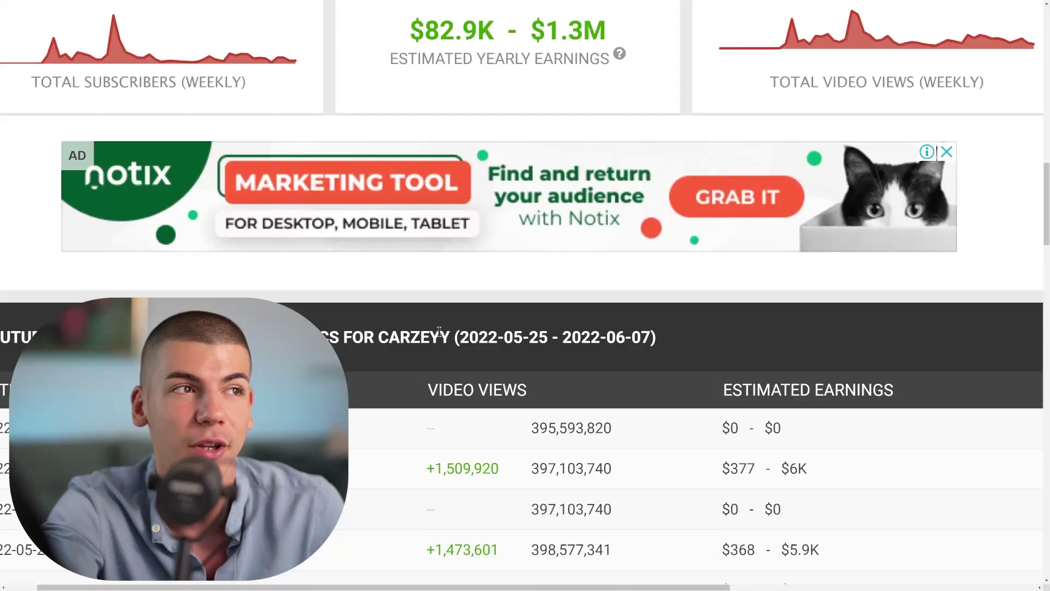
{"action": "scroll", "coordinate": [432, 343], "scroll_direction": "up", "scroll_amount": 3}
{"action": "left_click_drag", "start_coordinate": [620, 160], "coordinate": [518, 154]}
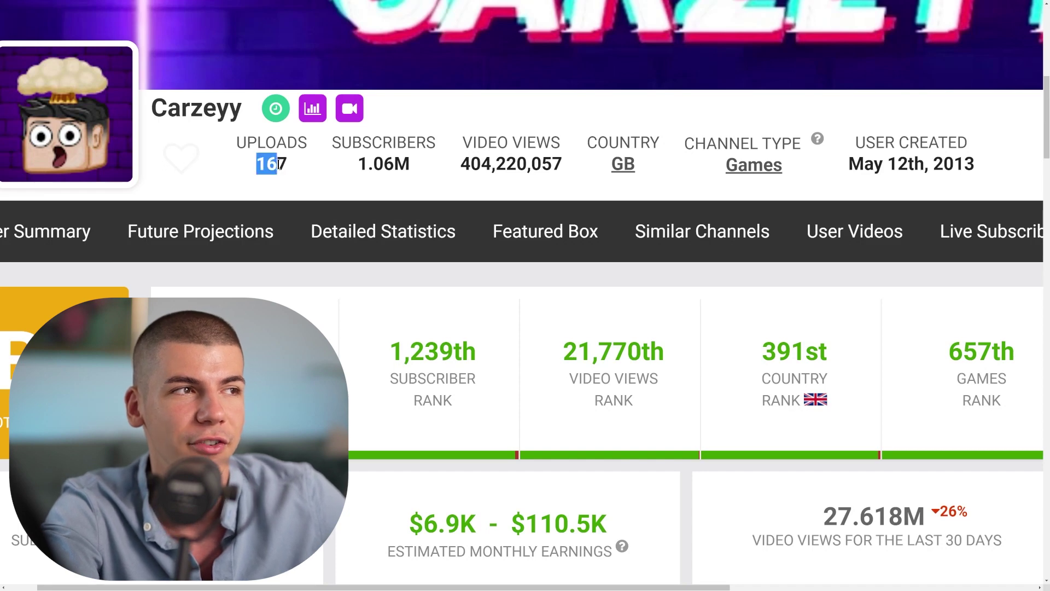
{"action": "scroll", "coordinate": [307, 202], "scroll_direction": "down", "scroll_amount": 3}
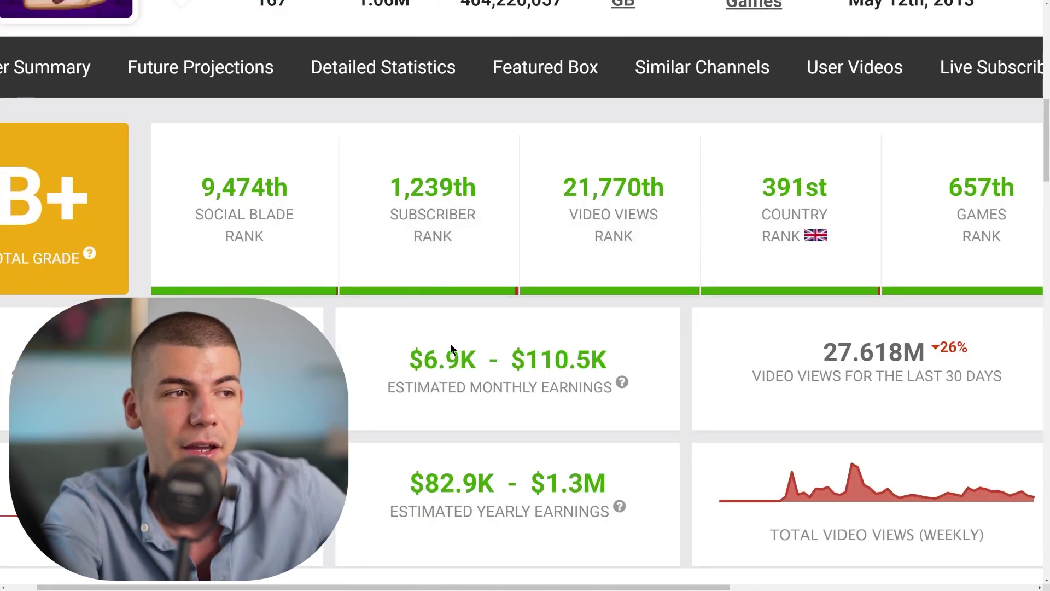
{"action": "left_click_drag", "start_coordinate": [511, 355], "coordinate": [408, 347]}
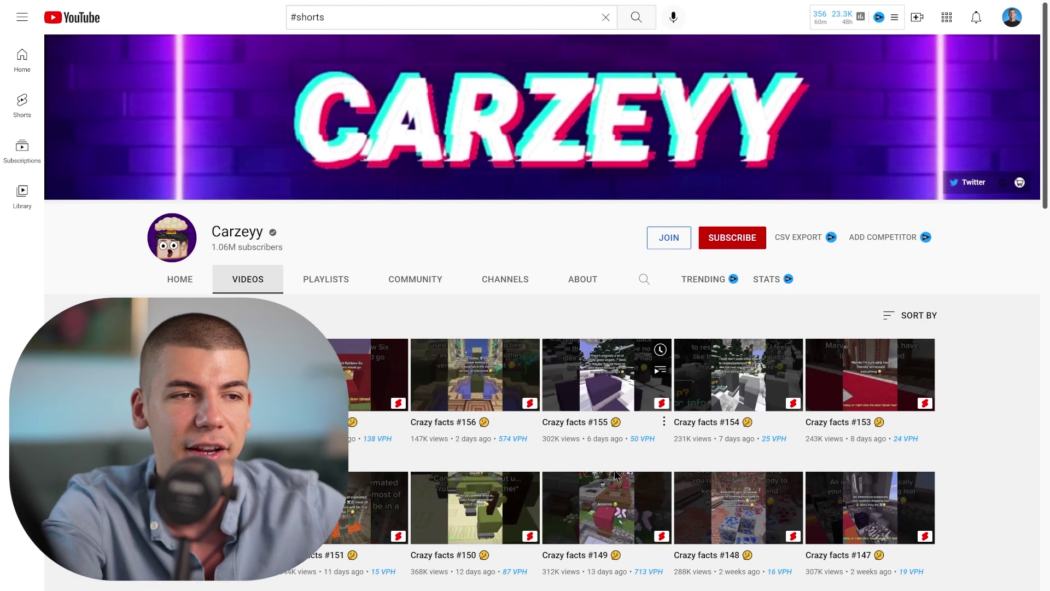
{"action": "mouse_move", "coordinate": [737, 210]}
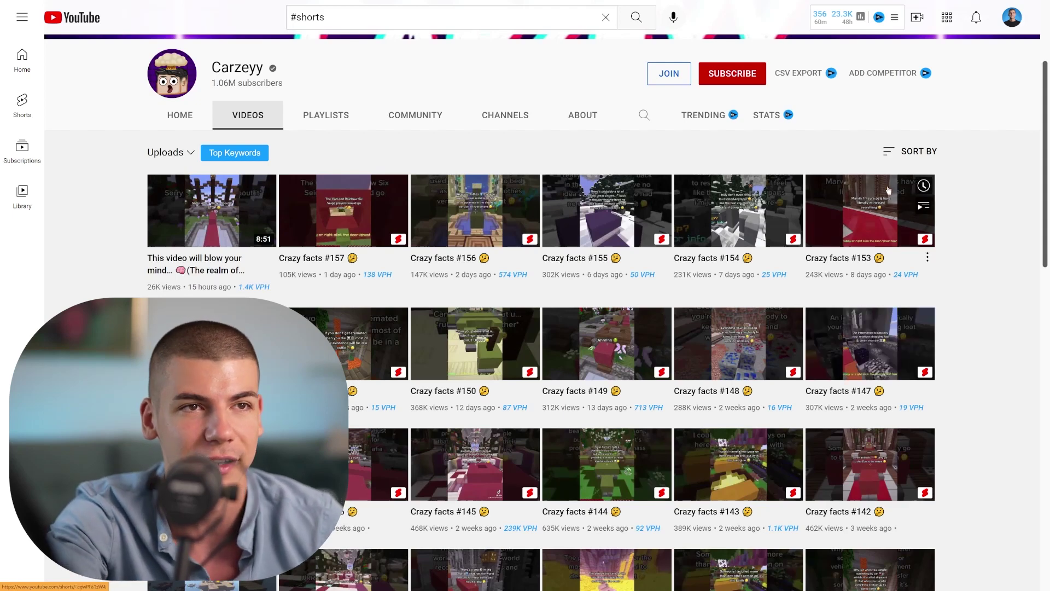
Sort Carzeyy's uploads by Date added (oldest) and scroll down to Crazy facts #52.
{"action": "left_click", "coordinate": [918, 153]}
{"action": "left_click", "coordinate": [886, 211]}
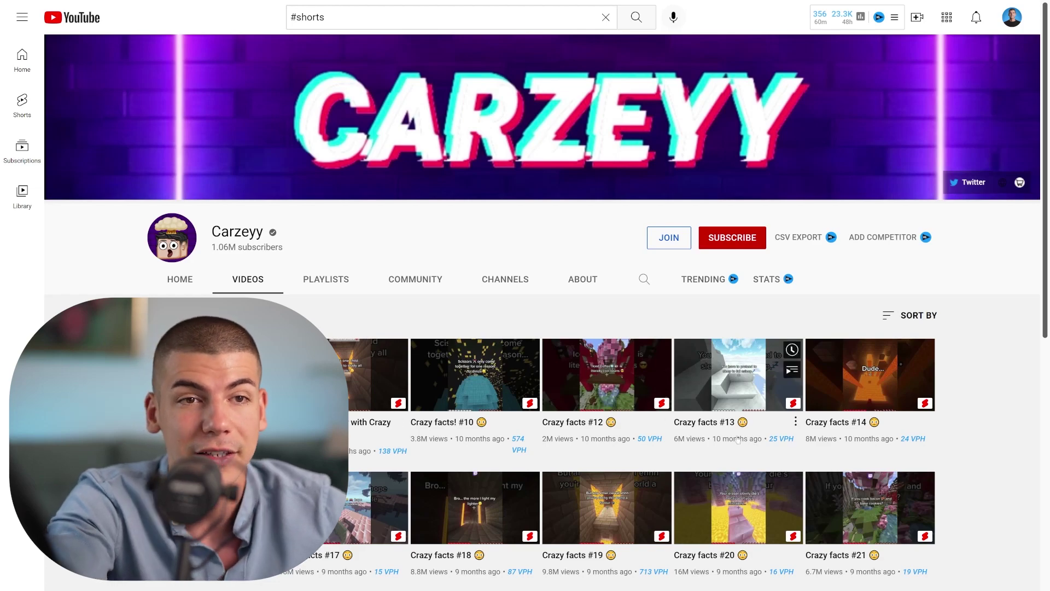
{"action": "scroll", "coordinate": [739, 440], "scroll_direction": "down", "scroll_amount": 3}
{"action": "scroll", "coordinate": [765, 421], "scroll_direction": "down", "scroll_amount": 2}
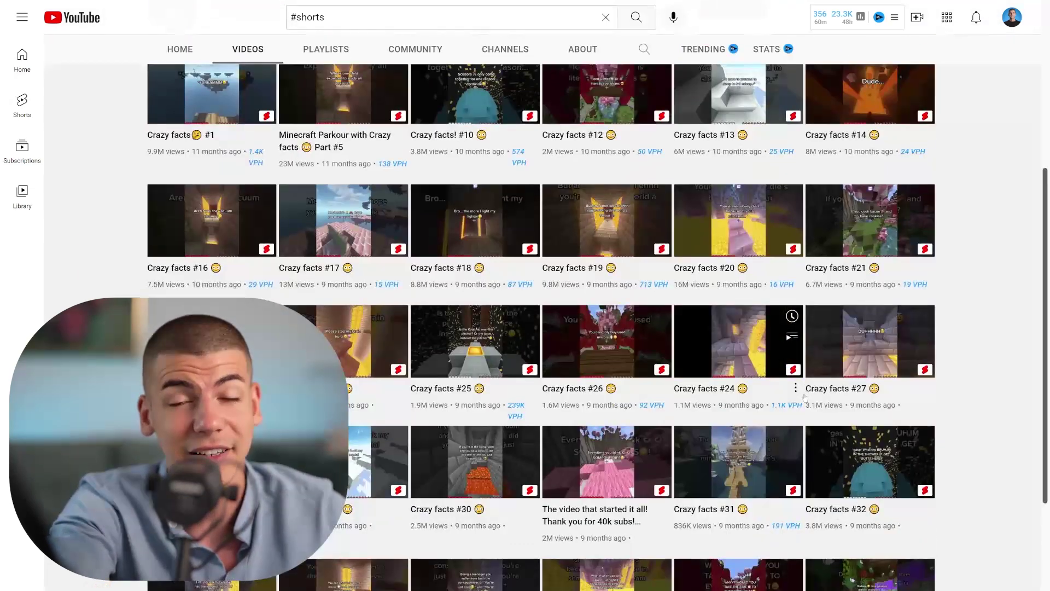
{"action": "scroll", "coordinate": [804, 398], "scroll_direction": "down", "scroll_amount": 2}
{"action": "scroll", "coordinate": [804, 398], "scroll_direction": "down", "scroll_amount": 2}
{"action": "scroll", "coordinate": [803, 399], "scroll_direction": "down", "scroll_amount": 3}
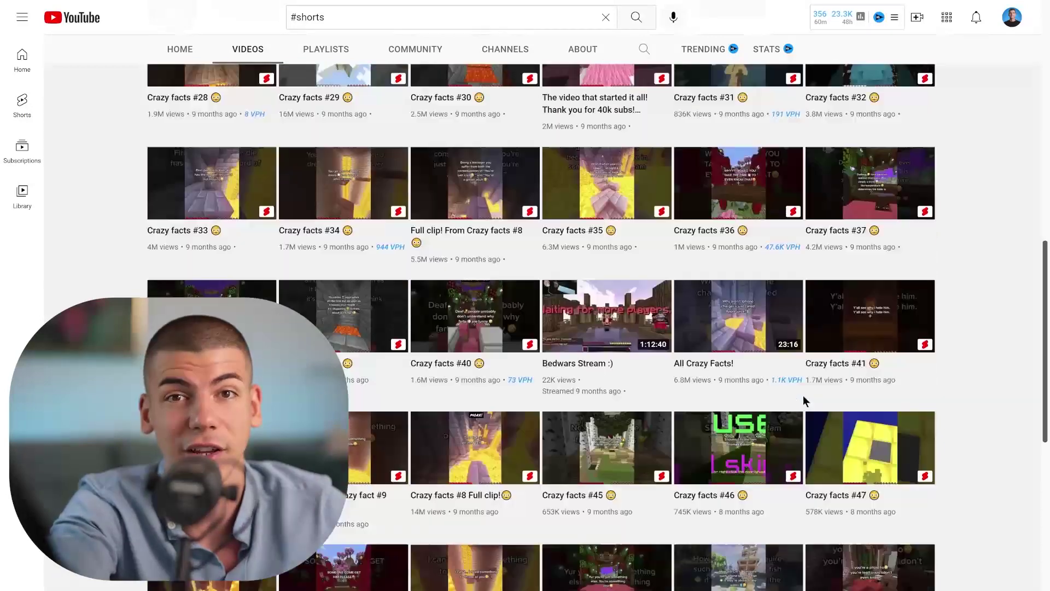
{"action": "scroll", "coordinate": [804, 397], "scroll_direction": "down", "scroll_amount": 1}
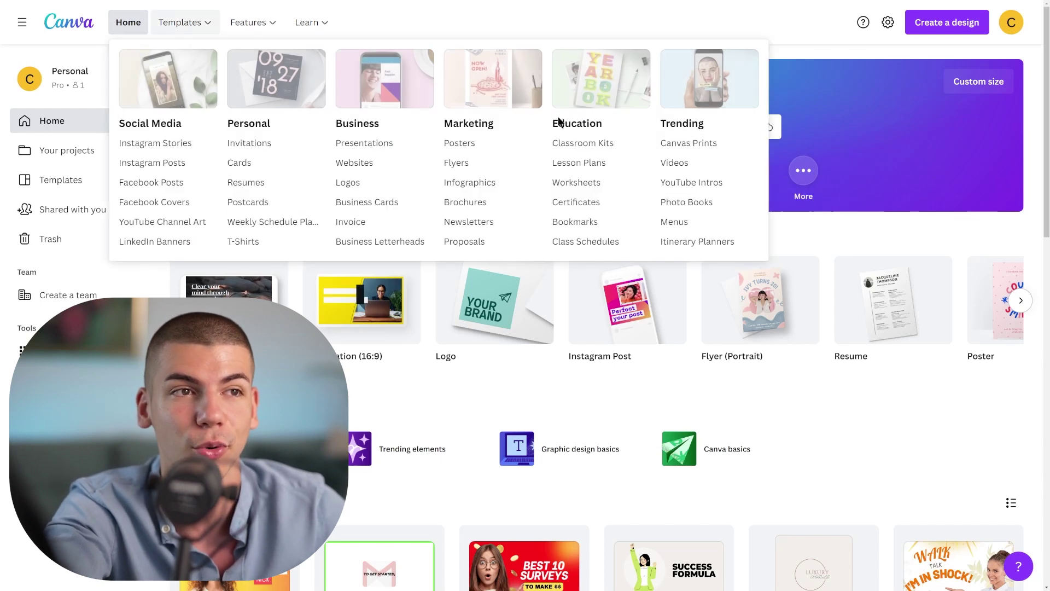
Start a 1080×1920 custom-size design and add the beach stock video.
{"action": "left_click", "coordinate": [808, 174]}
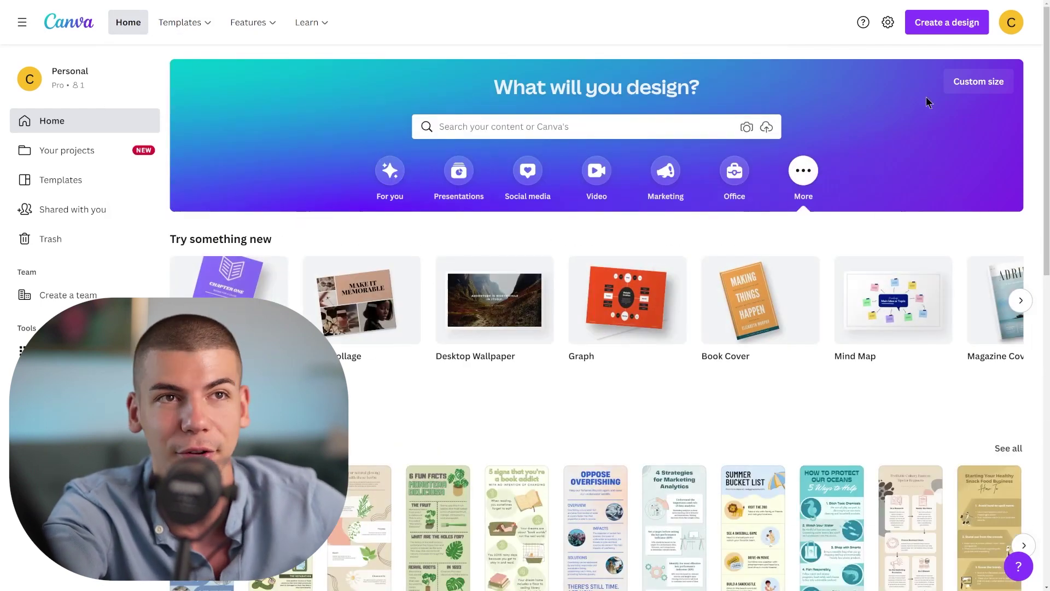
{"action": "left_click", "coordinate": [955, 87]}
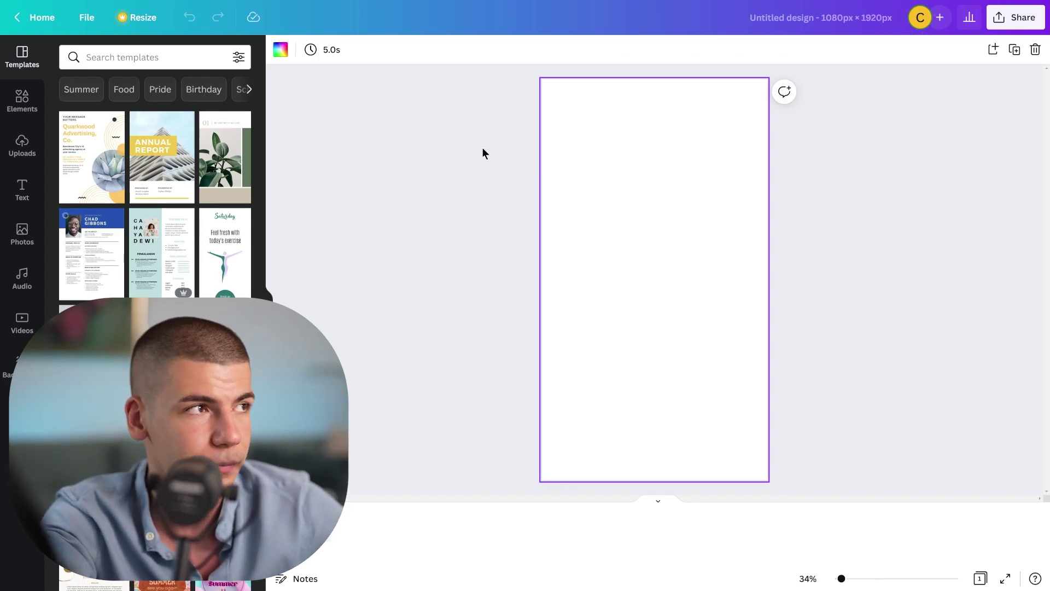
{"action": "left_click", "coordinate": [17, 324]}
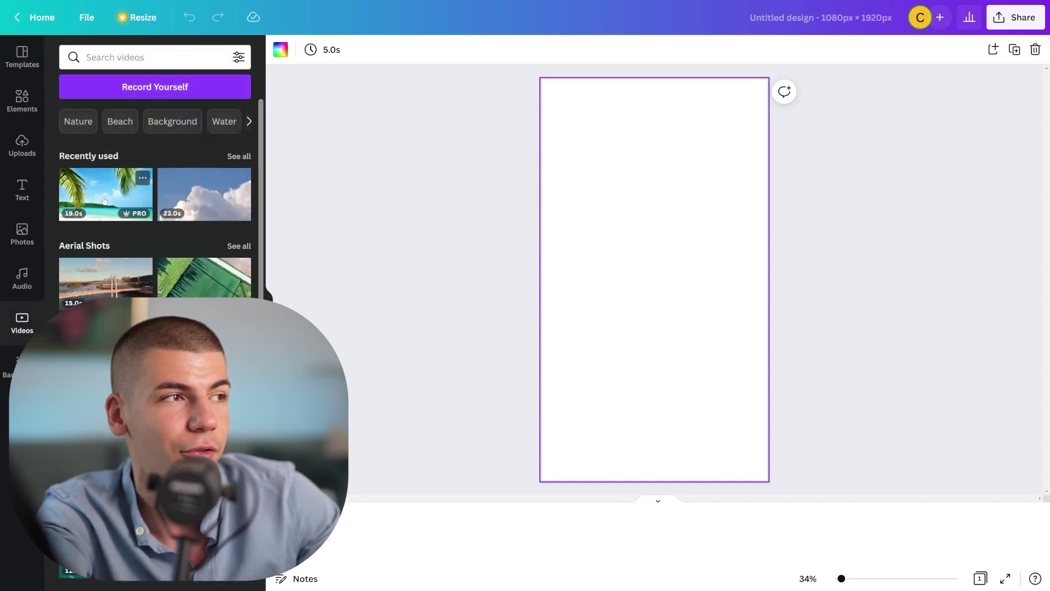
{"action": "left_click", "coordinate": [104, 200]}
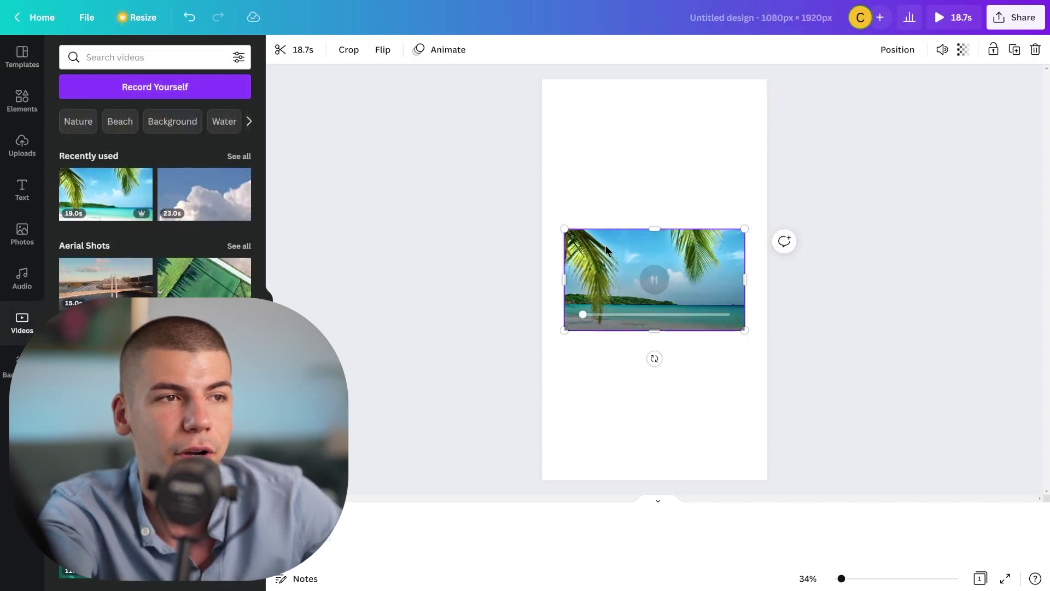
Resize and center the beach video so the palms fill the whole vertical page.
{"action": "left_click_drag", "start_coordinate": [563, 227], "coordinate": [332, 6]}
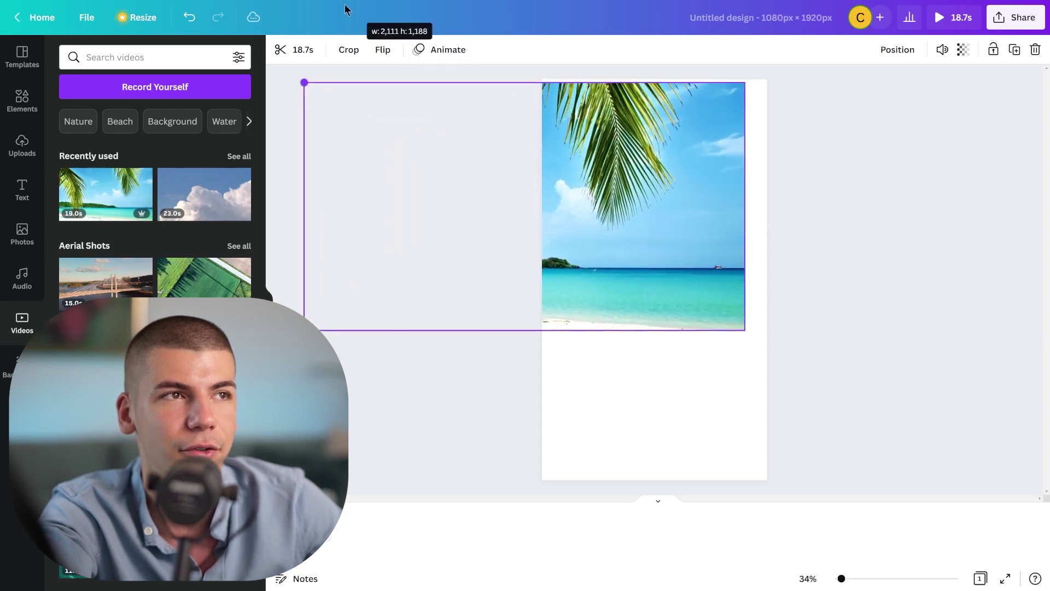
{"action": "left_click_drag", "start_coordinate": [332, 6], "coordinate": [339, 8]}
{"action": "mouse_move", "coordinate": [639, 246]}
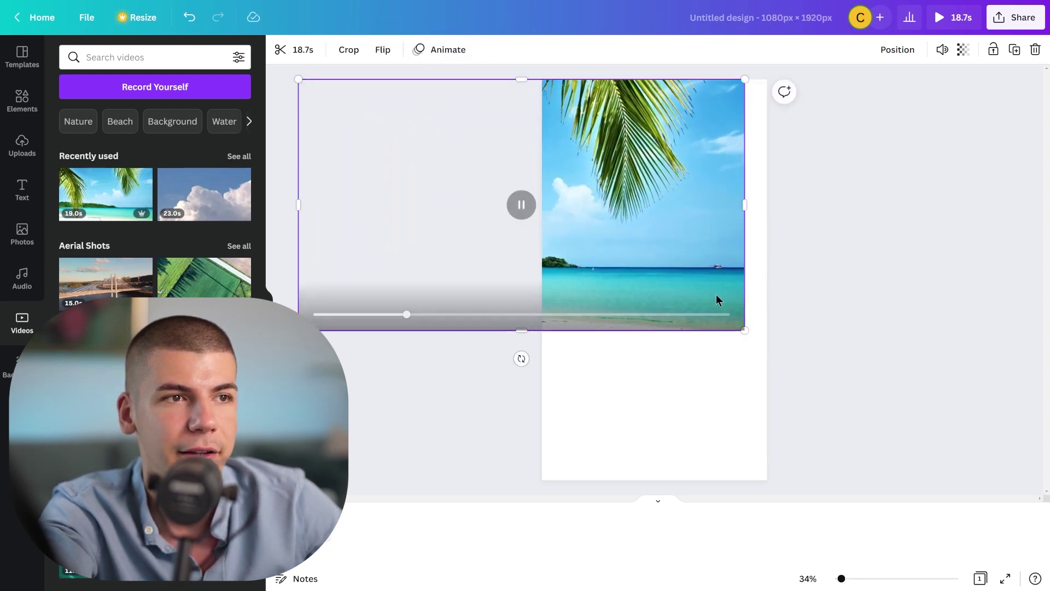
{"action": "mouse_move", "coordinate": [742, 331]}
{"action": "left_mouse_down"}
{"action": "mouse_move", "coordinate": [993, 515]}
{"action": "mouse_move", "coordinate": [986, 504]}
{"action": "left_mouse_up"}
{"action": "left_click_drag", "start_coordinate": [934, 277], "coordinate": [878, 277]}
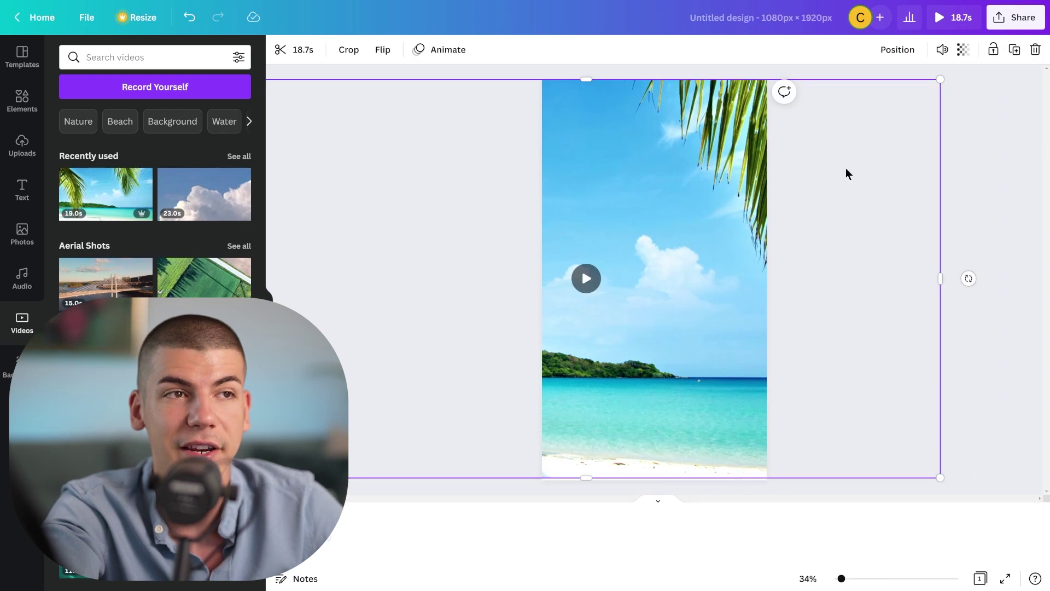
{"action": "left_click", "coordinate": [983, 156]}
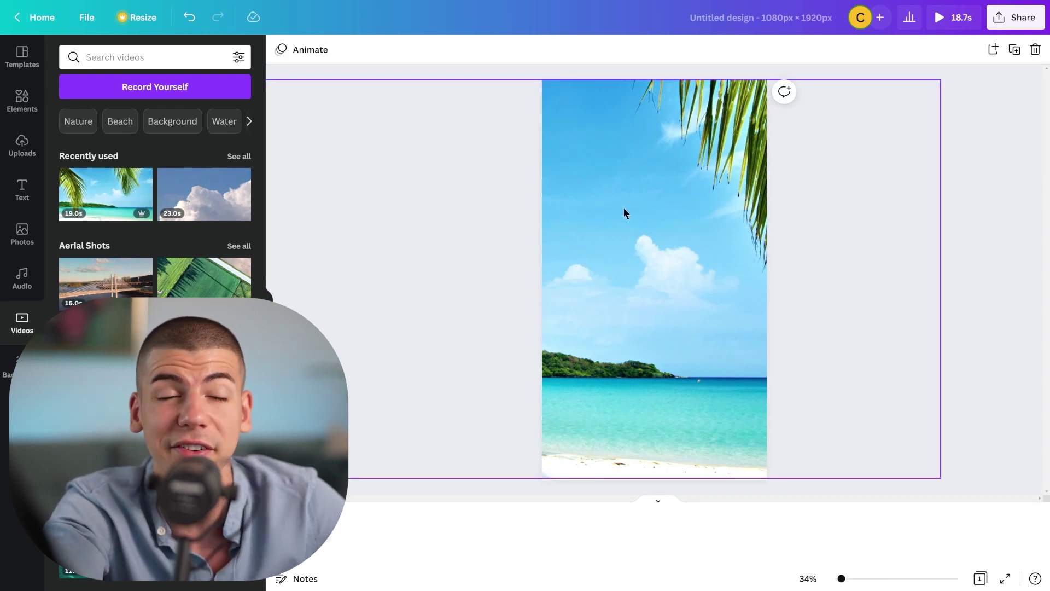
{"action": "left_click", "coordinate": [677, 233]}
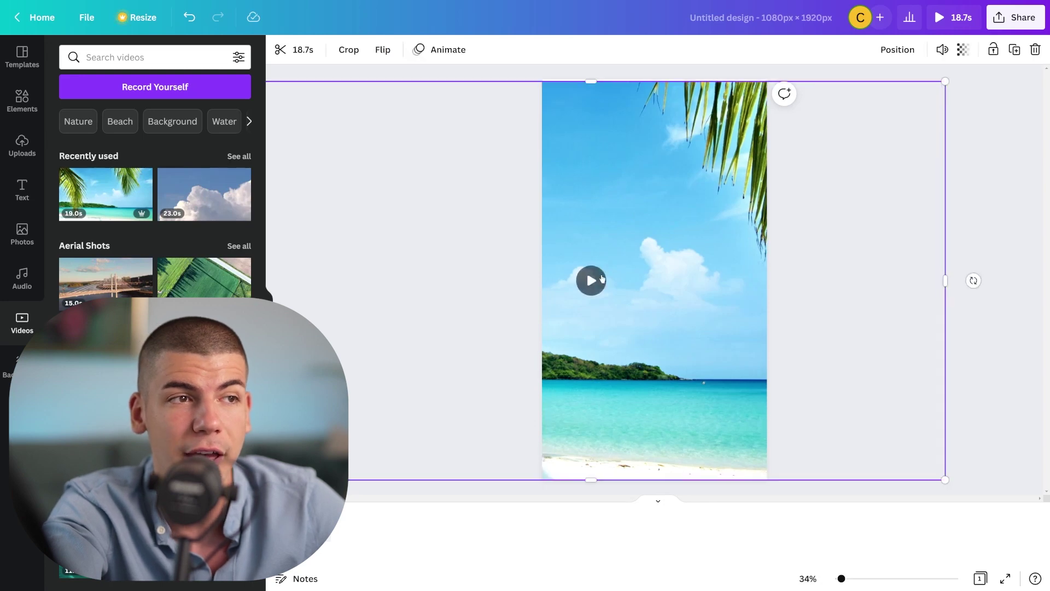
{"action": "left_click_drag", "start_coordinate": [616, 244], "coordinate": [608, 245]}
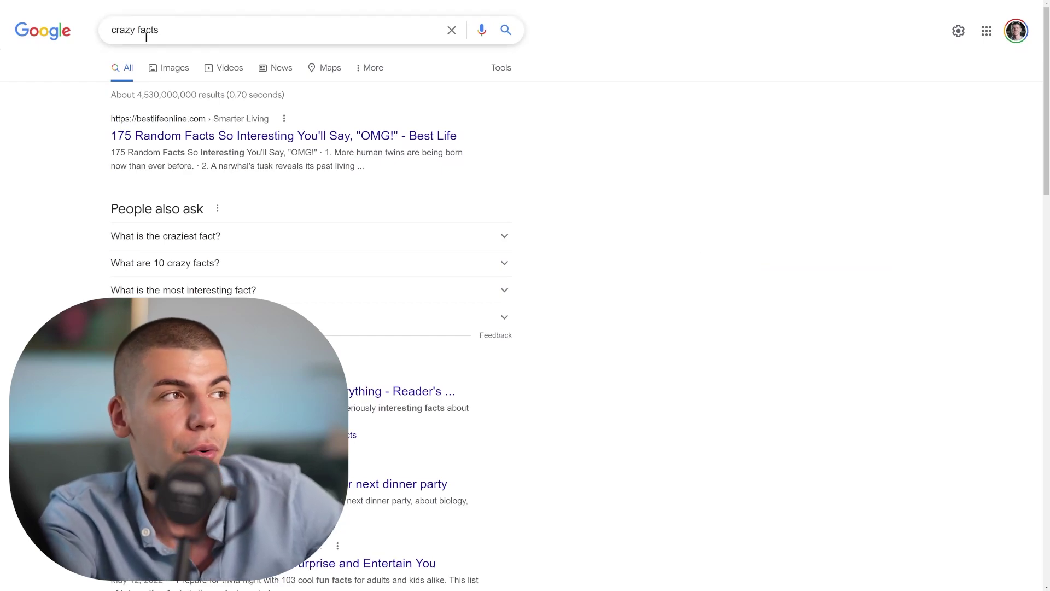
Open the BestLife '175 Random Facts' article and scroll through it.
{"action": "left_click", "coordinate": [177, 134]}
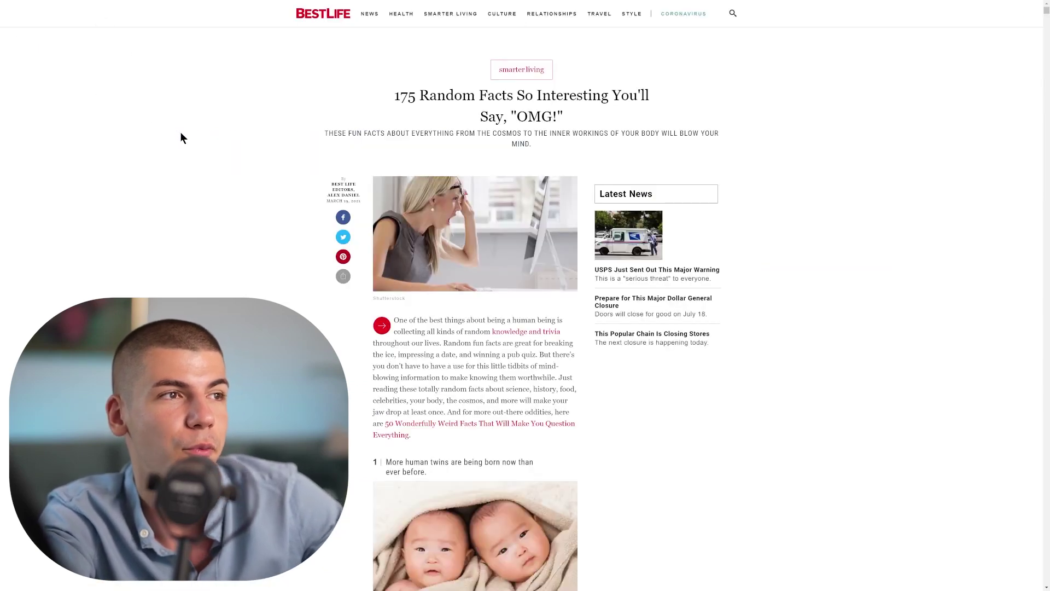
{"action": "scroll", "coordinate": [300, 204], "scroll_direction": "down", "scroll_amount": 3}
{"action": "scroll", "coordinate": [304, 210], "scroll_direction": "down", "scroll_amount": 4}
{"action": "scroll", "coordinate": [300, 274], "scroll_direction": "down", "scroll_amount": 2}
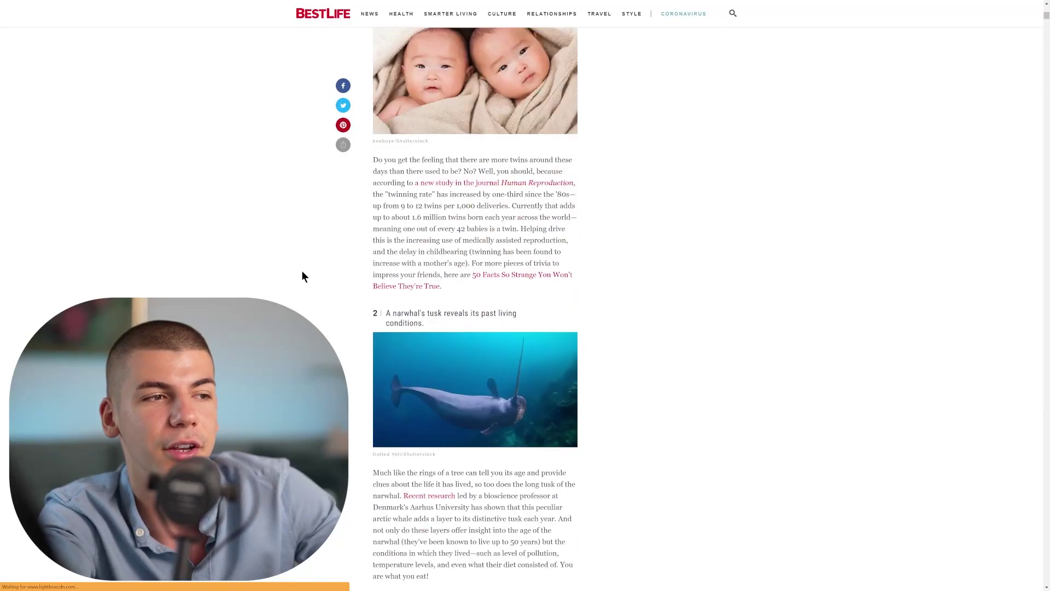
{"action": "scroll", "coordinate": [302, 279], "scroll_direction": "down", "scroll_amount": 3}
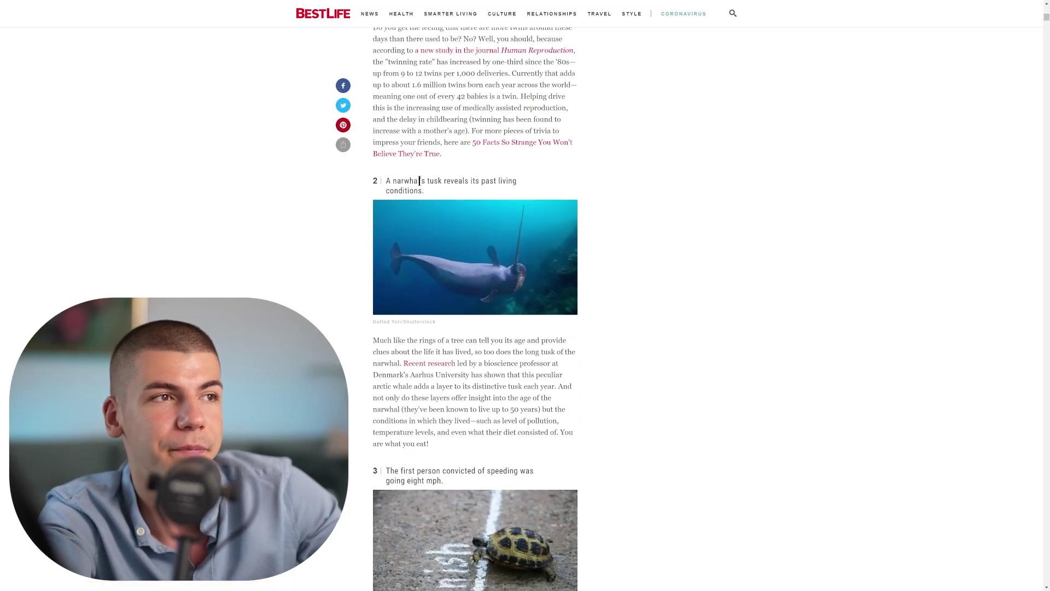
{"action": "scroll", "coordinate": [437, 344], "scroll_direction": "down", "scroll_amount": 2}
{"action": "scroll", "coordinate": [421, 303], "scroll_direction": "up", "scroll_amount": 2}
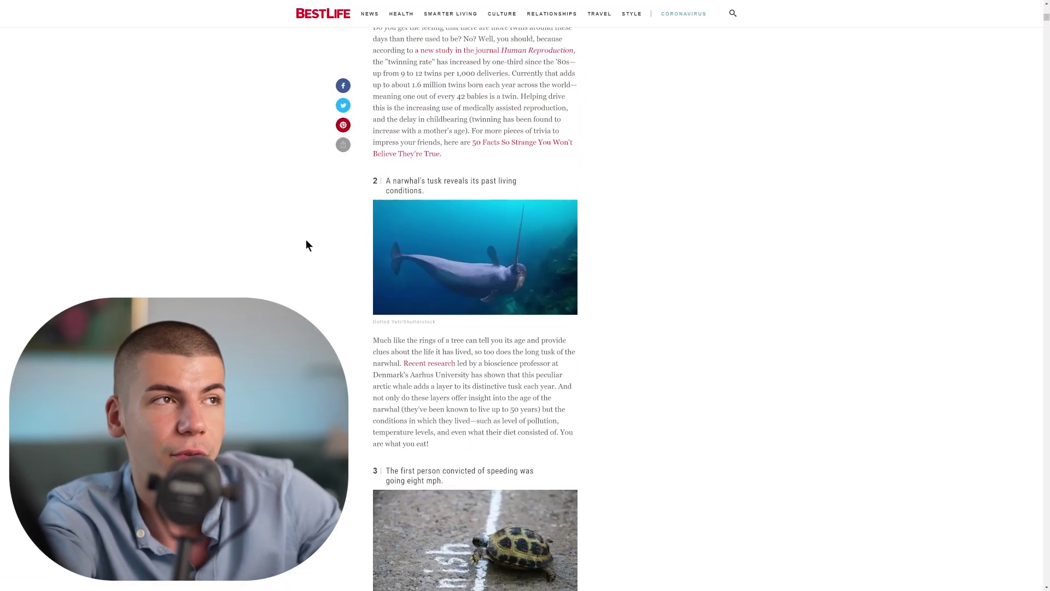
{"action": "scroll", "coordinate": [339, 232], "scroll_direction": "down", "scroll_amount": 3}
{"action": "scroll", "coordinate": [340, 236], "scroll_direction": "down", "scroll_amount": 3}
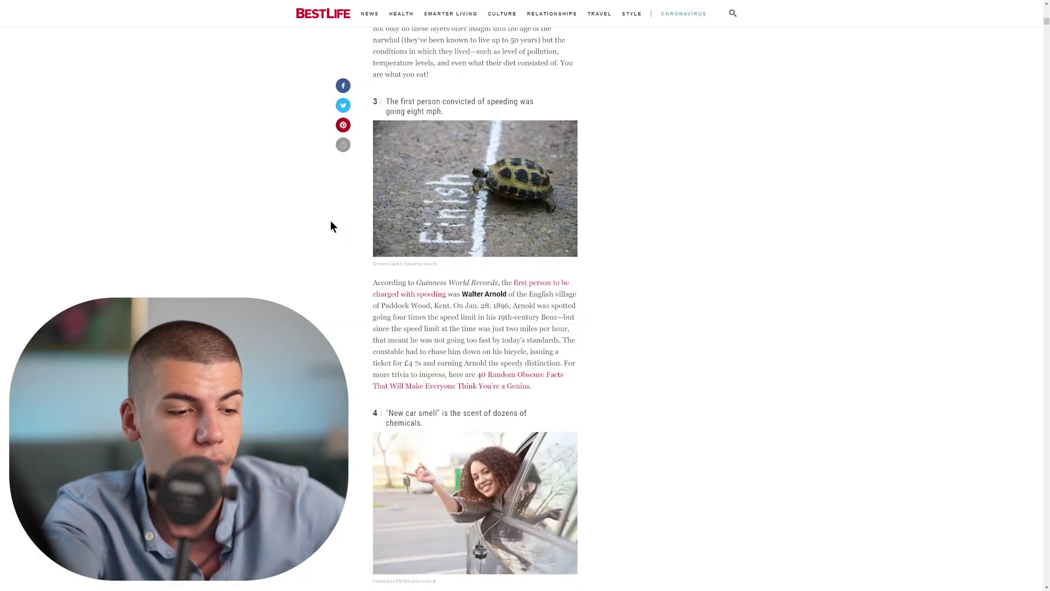
{"action": "scroll", "coordinate": [84, 236], "scroll_direction": "down", "scroll_amount": 2}
{"action": "scroll", "coordinate": [82, 257], "scroll_direction": "down", "scroll_amount": 2}
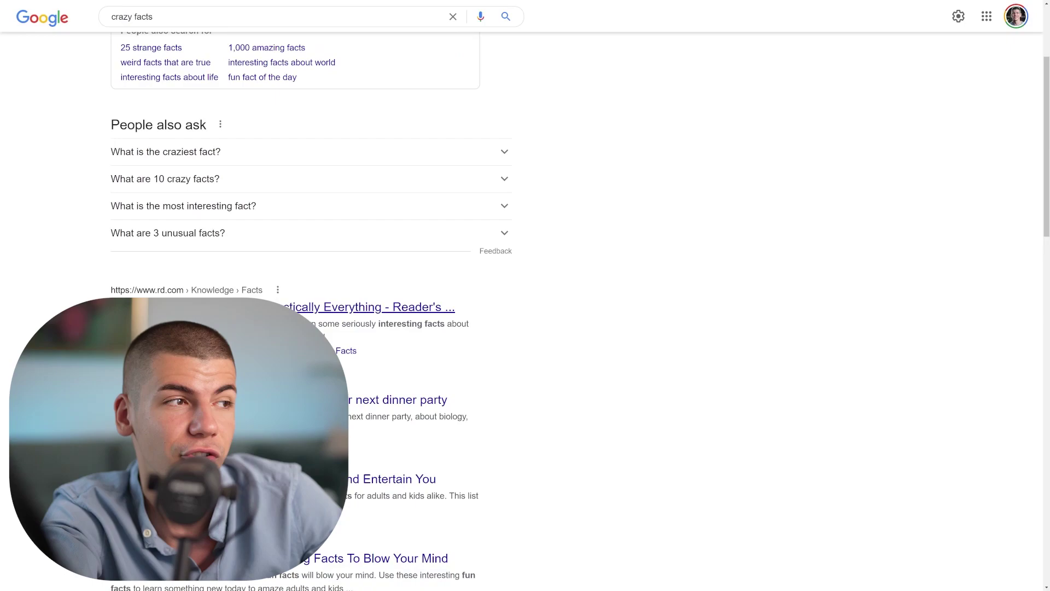
In the Reader's Digest article, copy the 5,000-year-old wooden wheel fact.
{"action": "left_click", "coordinate": [399, 307]}
{"action": "scroll", "coordinate": [274, 281], "scroll_direction": "down", "scroll_amount": 5}
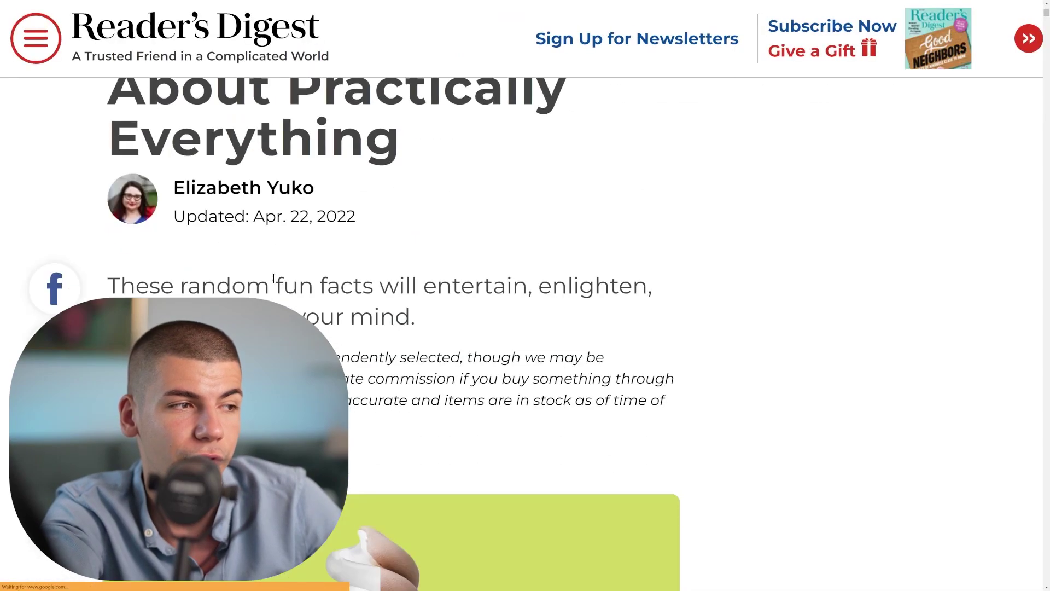
{"action": "scroll", "coordinate": [274, 281], "scroll_direction": "down", "scroll_amount": 5}
{"action": "scroll", "coordinate": [274, 281], "scroll_direction": "down", "scroll_amount": 4}
{"action": "scroll", "coordinate": [274, 291], "scroll_direction": "down", "scroll_amount": 5}
{"action": "key", "text": "ctrl+minus"}
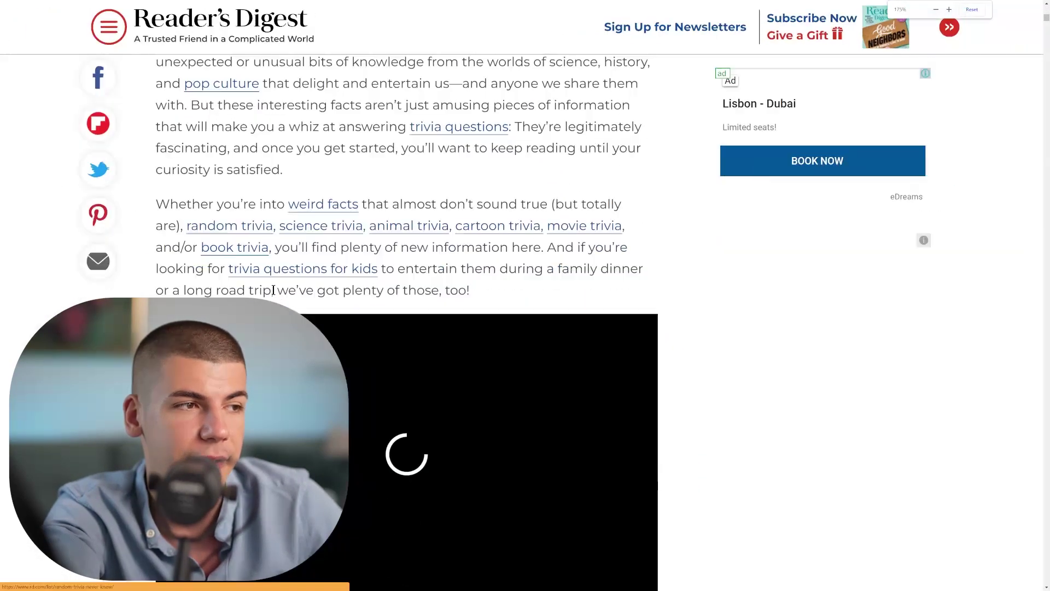
{"action": "scroll", "coordinate": [273, 291], "scroll_direction": "down", "scroll_amount": 5}
{"action": "scroll", "coordinate": [274, 291], "scroll_direction": "down", "scroll_amount": 5}
{"action": "key", "text": "ctrl+minus"}
{"action": "key", "text": "ctrl+minus"}
{"action": "key", "text": "ctrl+minus"}
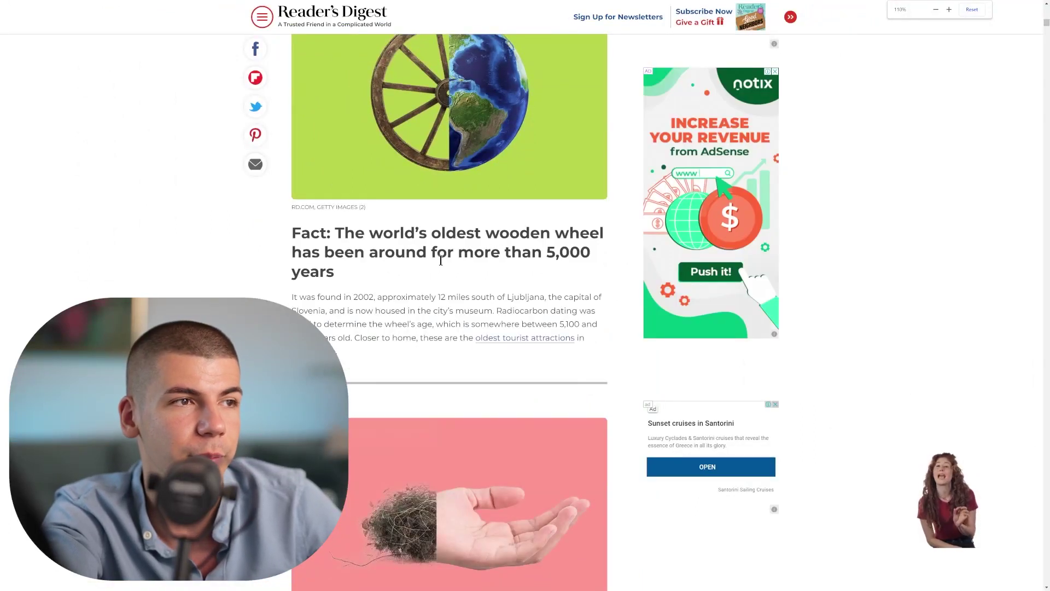
{"action": "left_click_drag", "start_coordinate": [343, 273], "coordinate": [336, 234]}
{"action": "key", "text": "ctrl+c"}
{"action": "right_click", "coordinate": [342, 239]}
{"action": "left_click", "coordinate": [365, 243]}
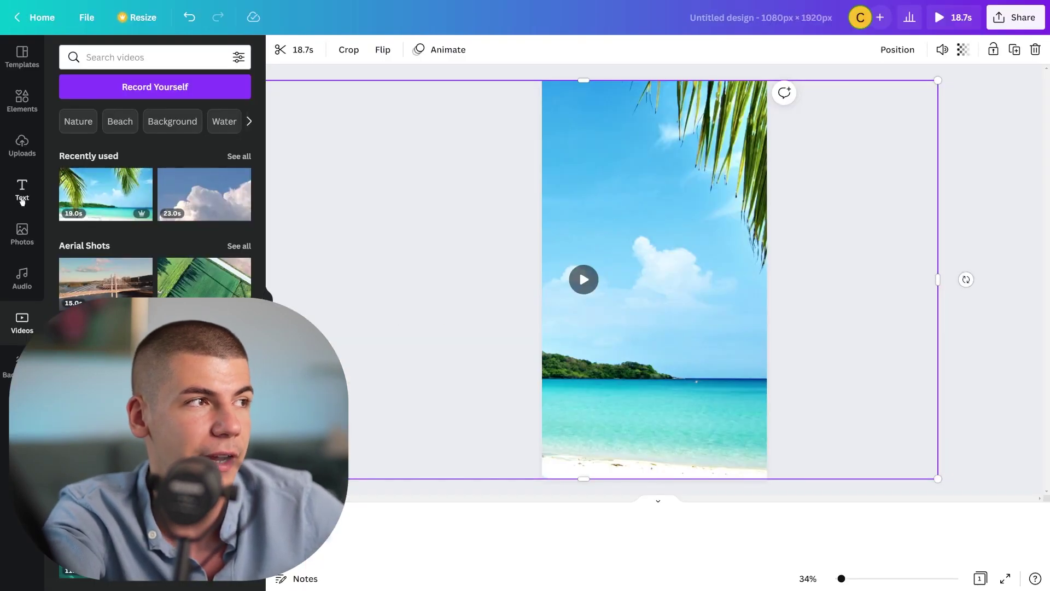
Add a heading text box containing the pasted wooden-wheel fact.
{"action": "left_click", "coordinate": [22, 190]}
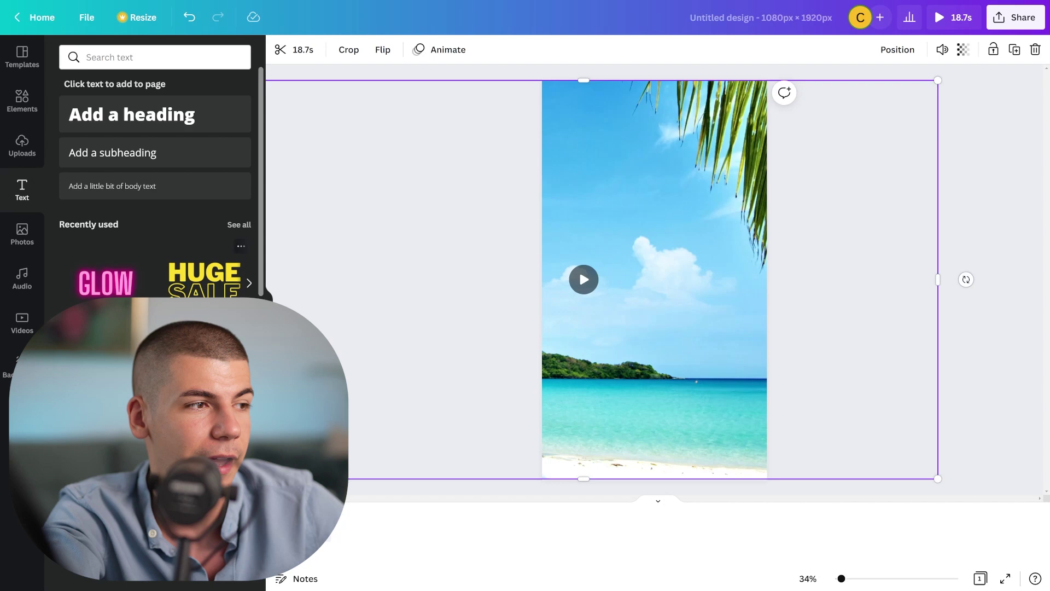
{"action": "scroll", "coordinate": [130, 262], "scroll_direction": "down", "scroll_amount": 3}
{"action": "scroll", "coordinate": [130, 287], "scroll_direction": "down", "scroll_amount": 2}
{"action": "scroll", "coordinate": [130, 287], "scroll_direction": "up", "scroll_amount": 3}
{"action": "scroll", "coordinate": [164, 158], "scroll_direction": "up", "scroll_amount": 2}
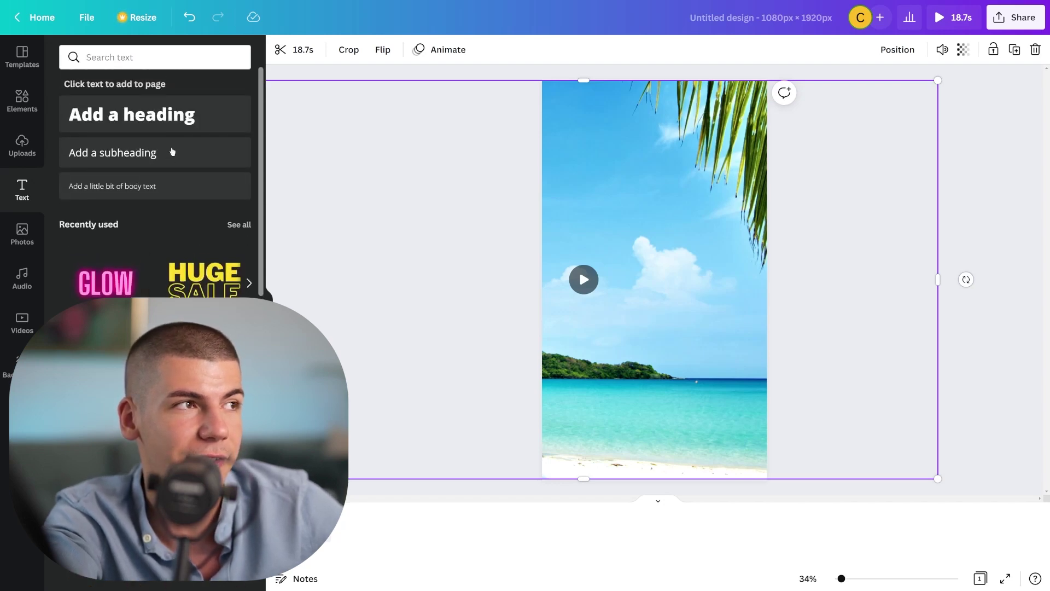
{"action": "left_click", "coordinate": [187, 117]}
{"action": "key", "text": "ctrl+v"}
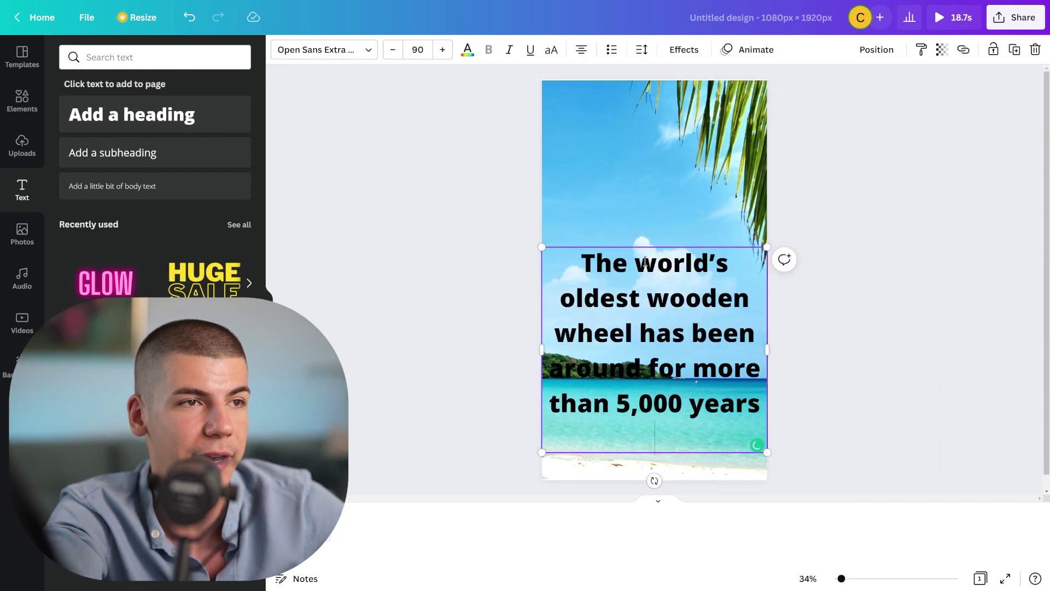
{"action": "key", "text": "ctrl+a"}
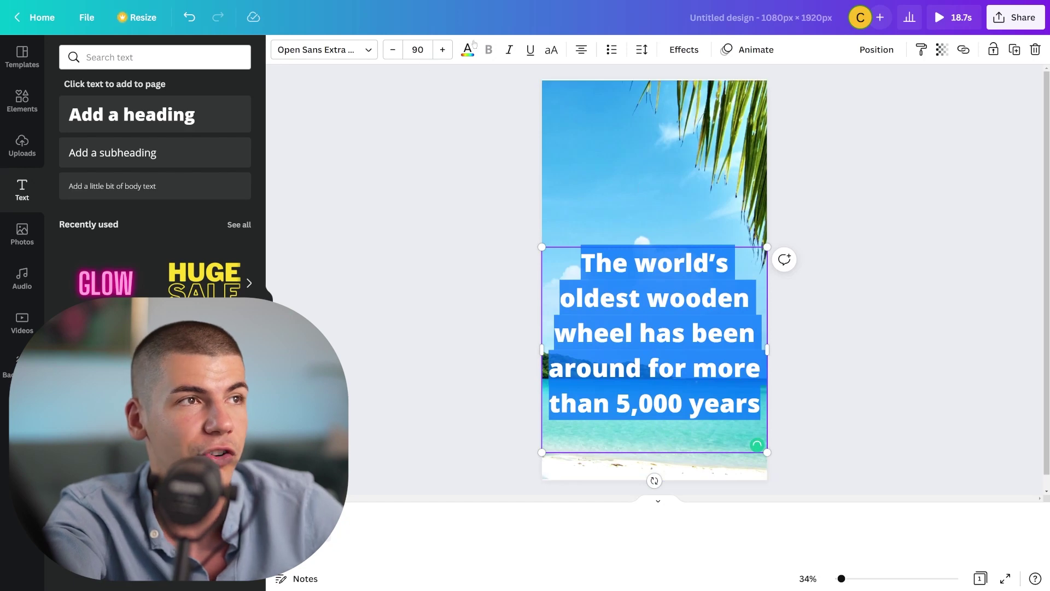
Style the fact as white Montserrat Extra-Bold at size 40.
{"action": "left_click", "coordinate": [468, 50]}
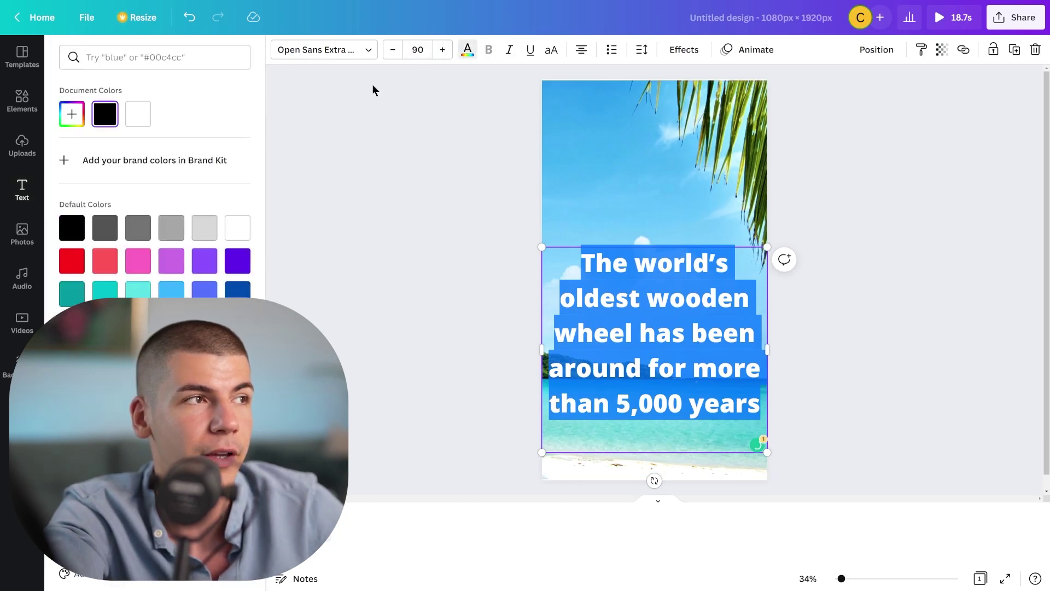
{"action": "left_click", "coordinate": [306, 51]}
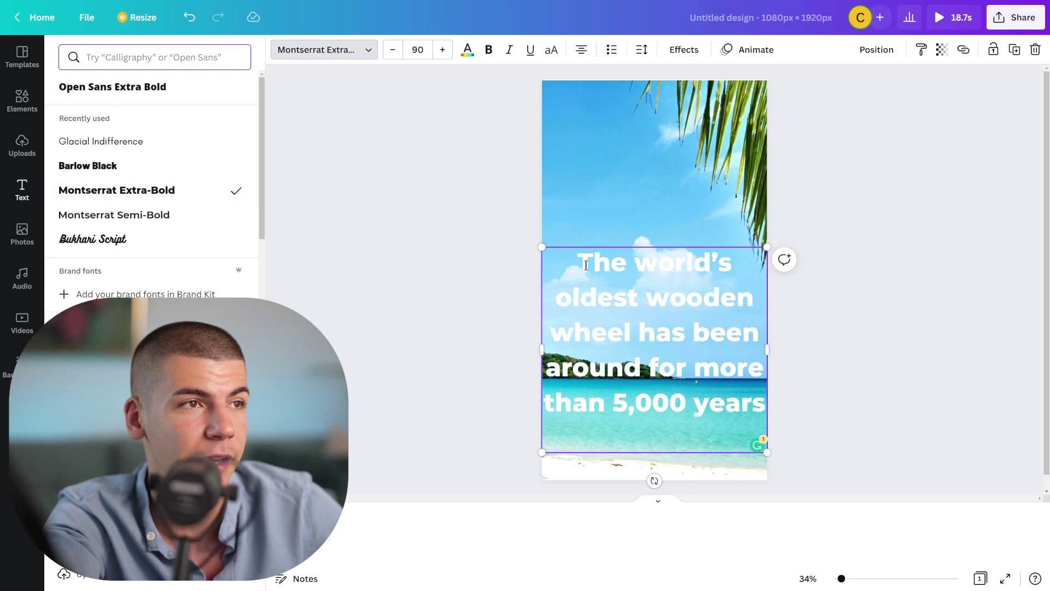
{"action": "triple_click", "coordinate": [618, 281]}
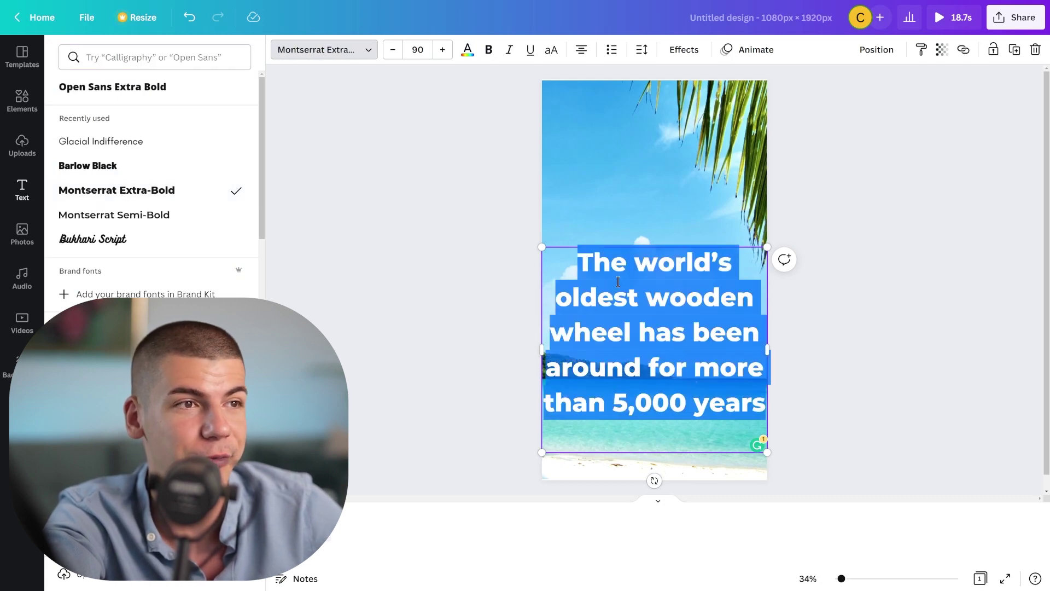
{"action": "left_click", "coordinate": [416, 52]}
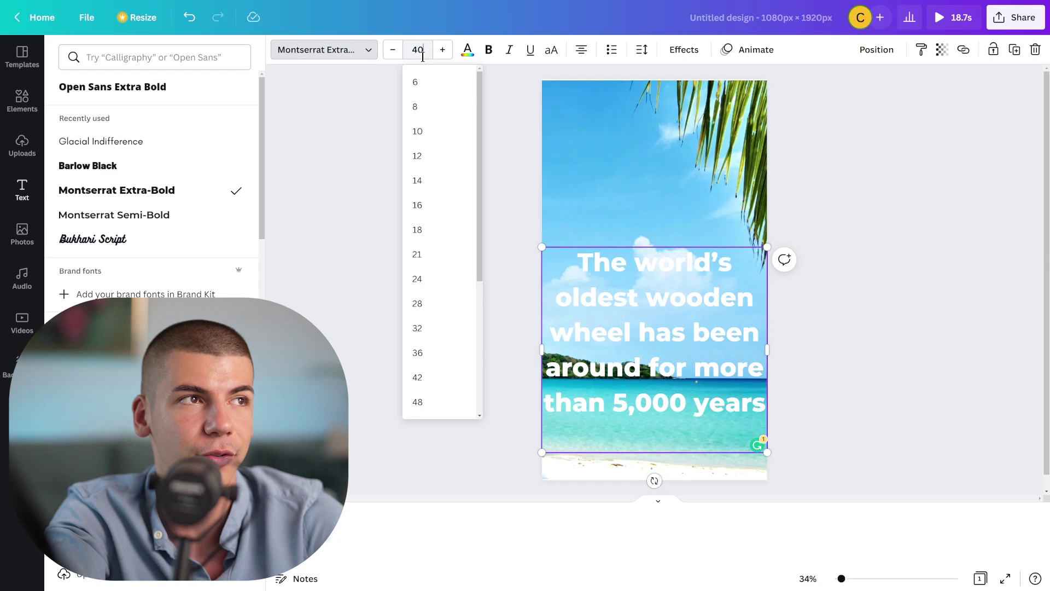
{"action": "key", "text": "Return"}
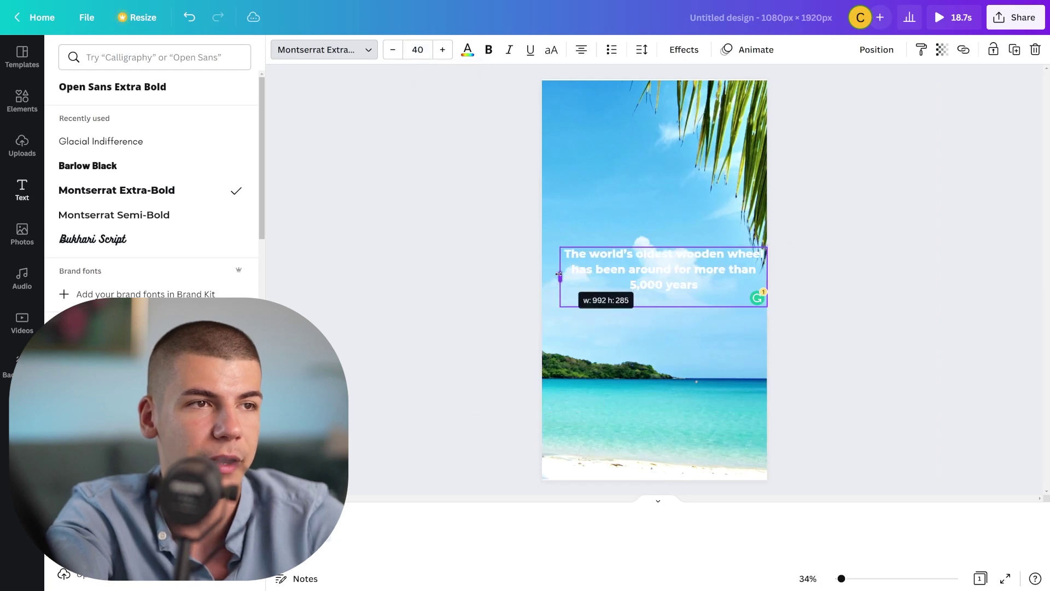
Narrow the fact box, move it near the top, and give it a Typewriter animation.
{"action": "left_click_drag", "start_coordinate": [541, 276], "coordinate": [573, 276]}
{"action": "left_click_drag", "start_coordinate": [768, 280], "coordinate": [760, 281]}
{"action": "mouse_move", "coordinate": [677, 260]}
{"action": "left_mouse_down"}
{"action": "mouse_move", "coordinate": [648, 175]}
{"action": "mouse_move", "coordinate": [646, 188]}
{"action": "left_mouse_up"}
{"action": "left_click", "coordinate": [648, 161]}
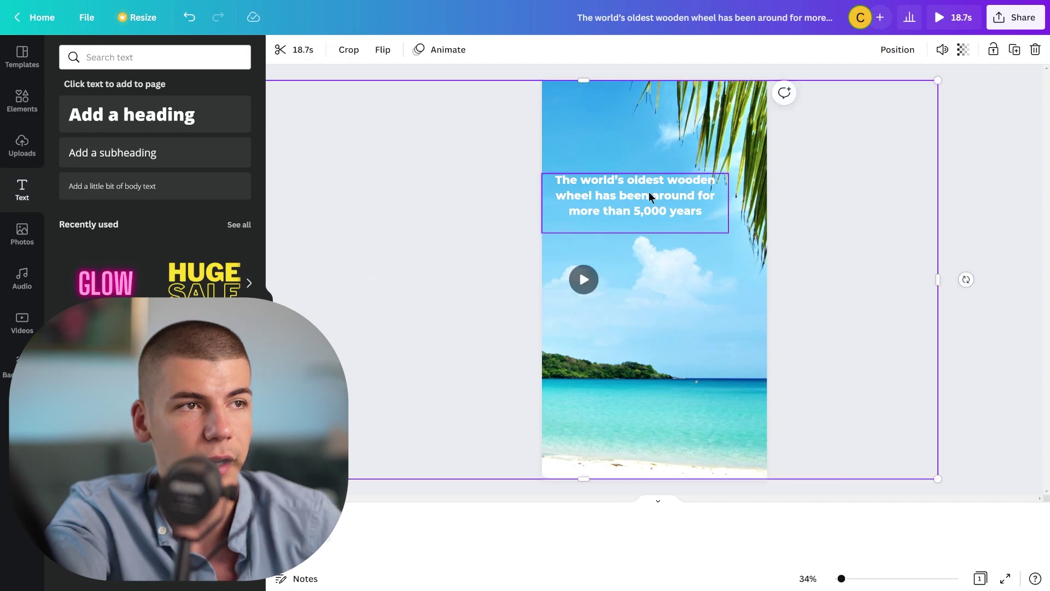
{"action": "left_click", "coordinate": [649, 191]}
{"action": "left_click", "coordinate": [688, 48]}
{"action": "left_click", "coordinate": [755, 51]}
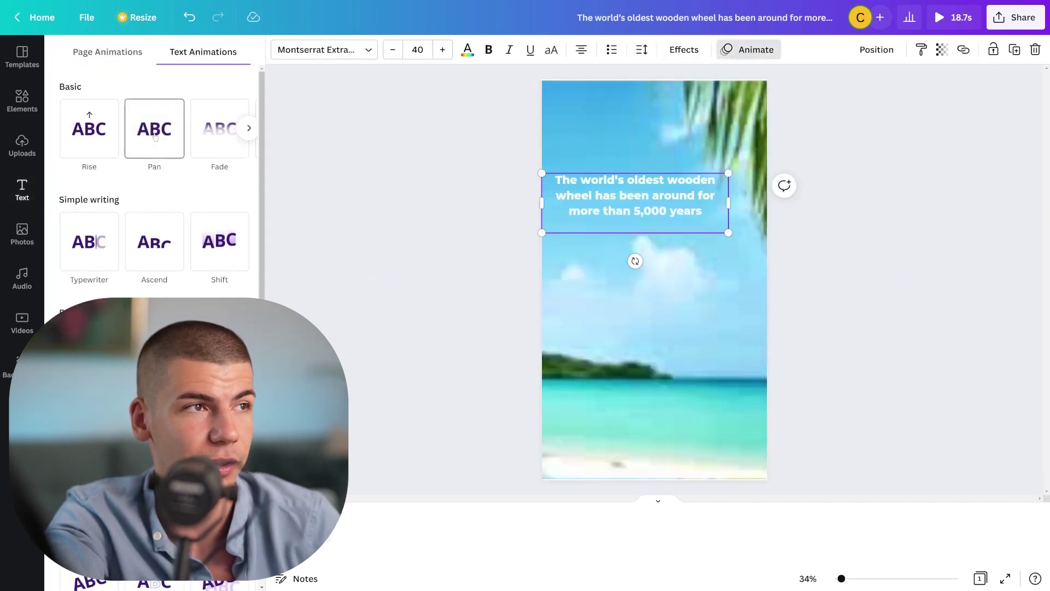
{"action": "left_click", "coordinate": [101, 232]}
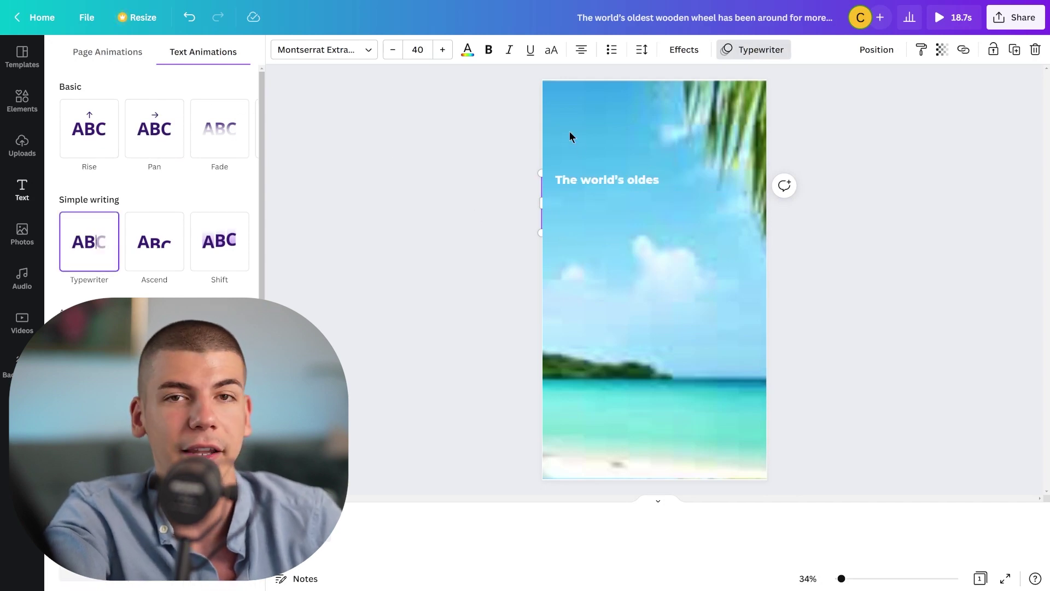
{"action": "left_click", "coordinate": [32, 191]}
Add a white Montserrat Extra-Bold 'FACT 1/3' heading near the bottom of the page.
{"action": "left_click", "coordinate": [143, 114]}
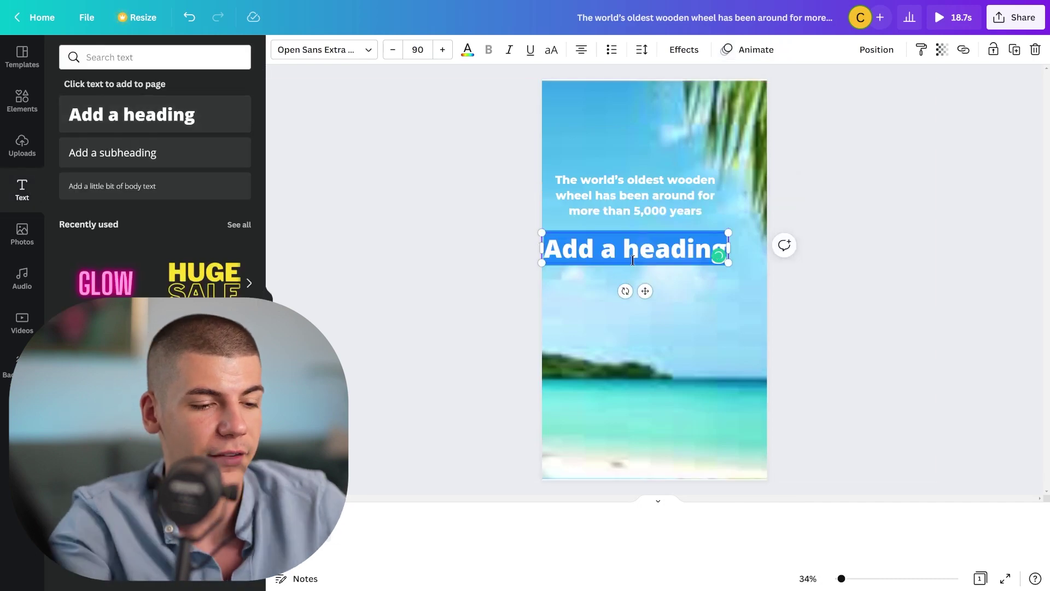
{"action": "type", "text": "FACT"}
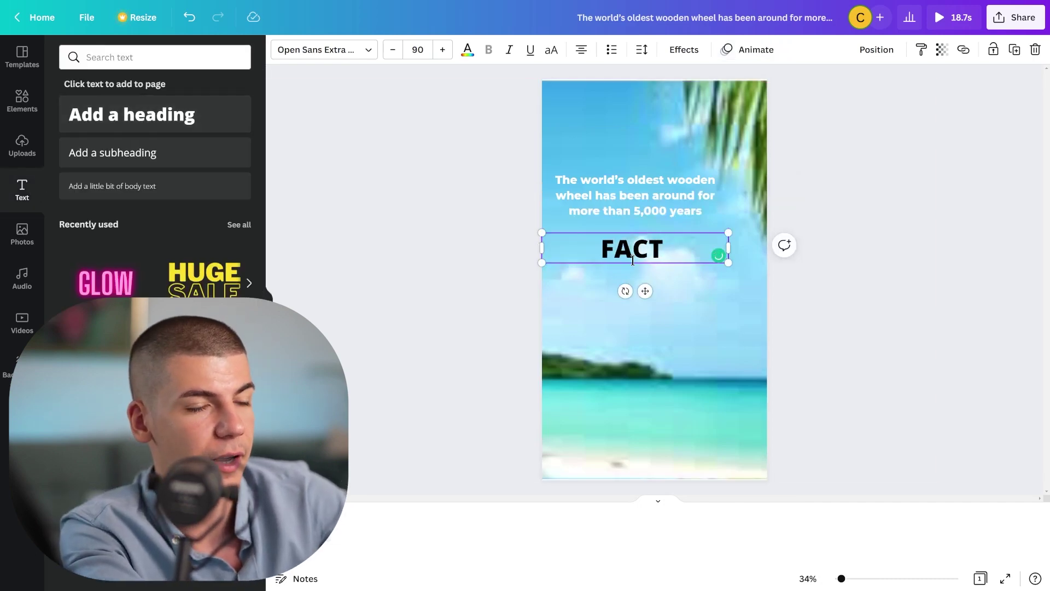
{"action": "type", "text": " 1/4"}
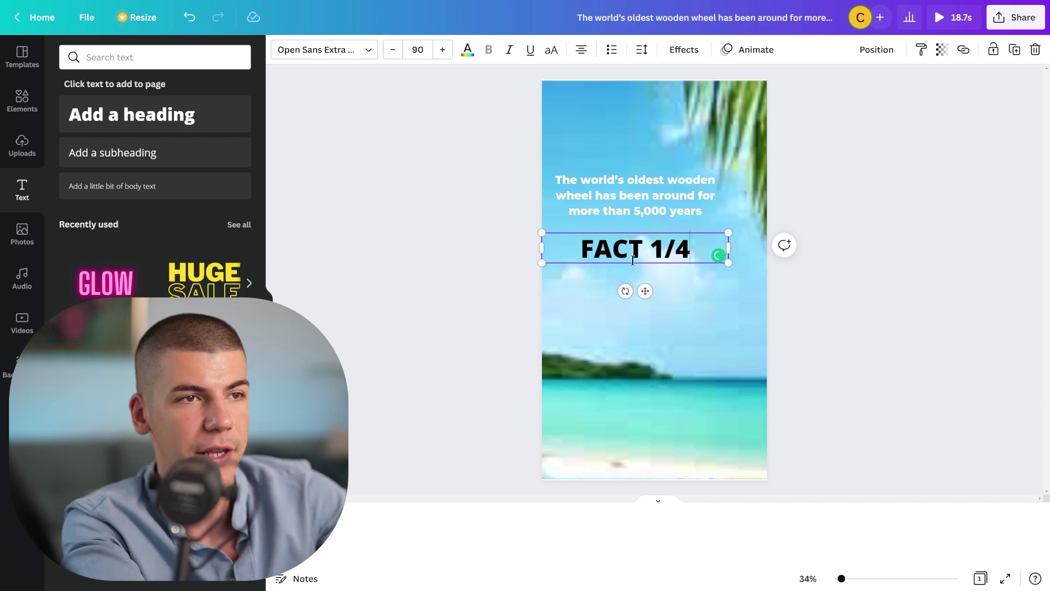
{"action": "key", "text": "BackSpace"}
{"action": "type", "text": "3"}
{"action": "key", "text": "ctrl+a"}
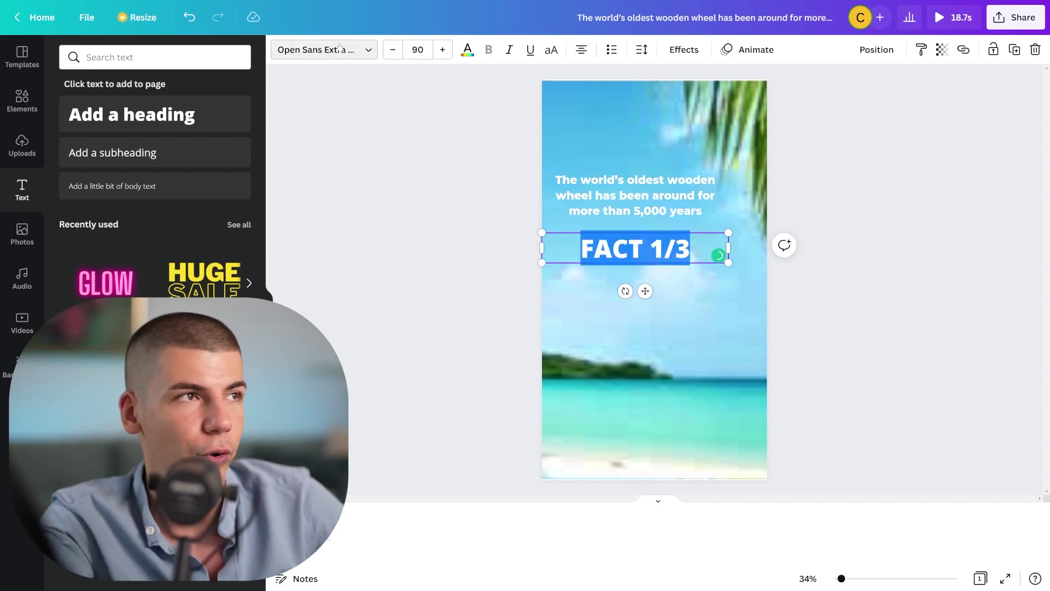
{"action": "left_click", "coordinate": [339, 49]}
{"action": "left_click", "coordinate": [126, 86]}
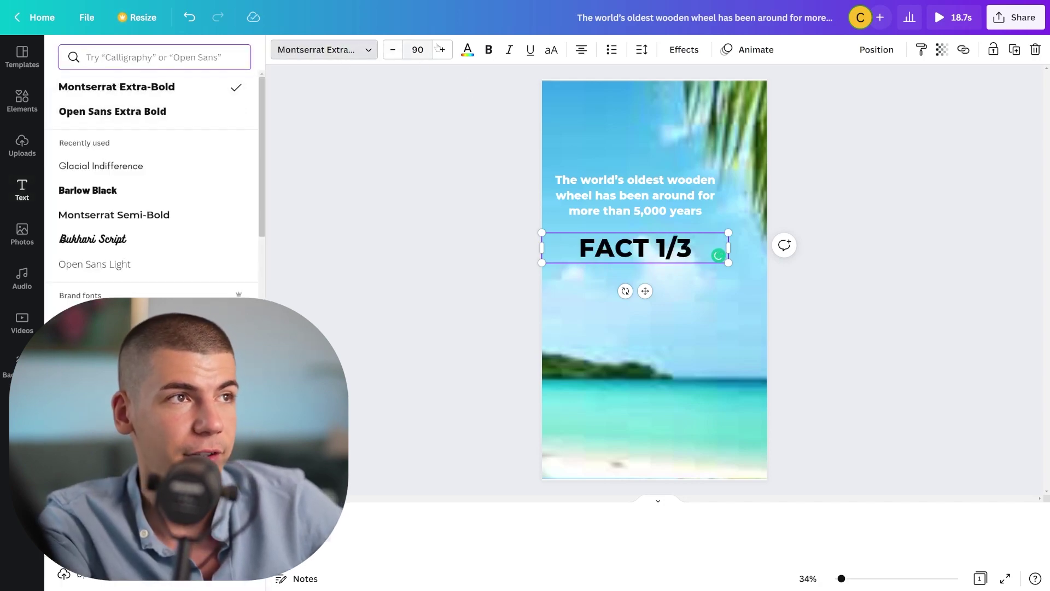
{"action": "left_click", "coordinate": [467, 49]}
{"action": "left_click", "coordinate": [139, 113]}
{"action": "left_click_drag", "start_coordinate": [669, 249], "coordinate": [689, 418]}
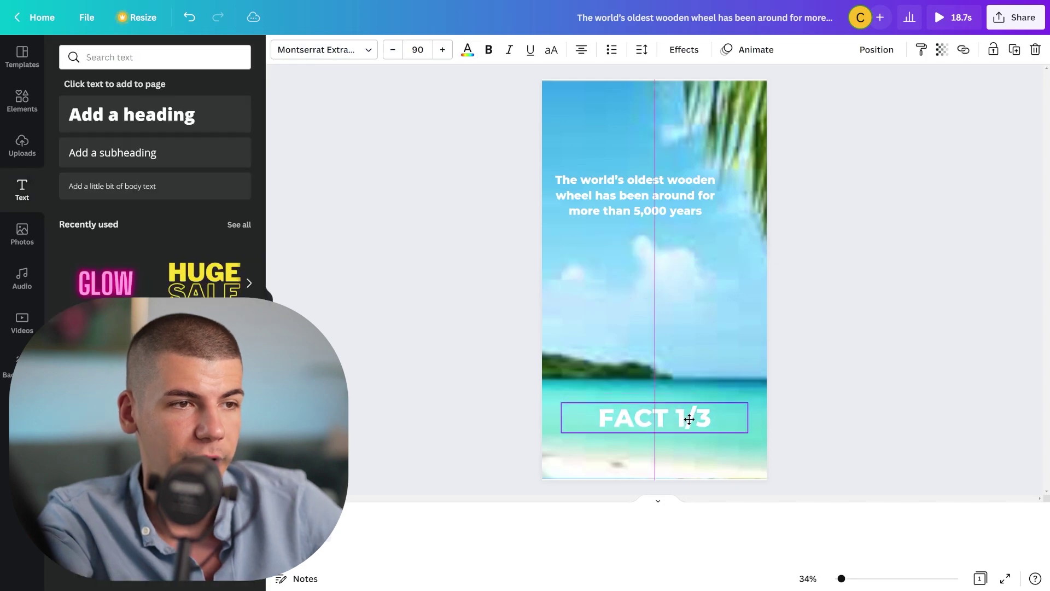
{"action": "left_click", "coordinate": [875, 270]}
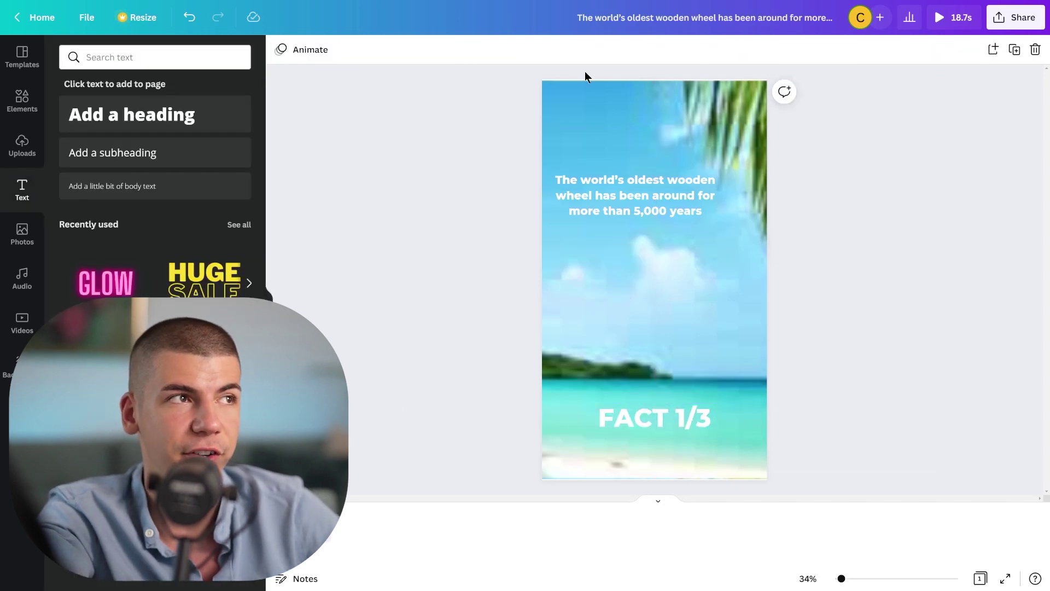
{"action": "left_click", "coordinate": [608, 117]}
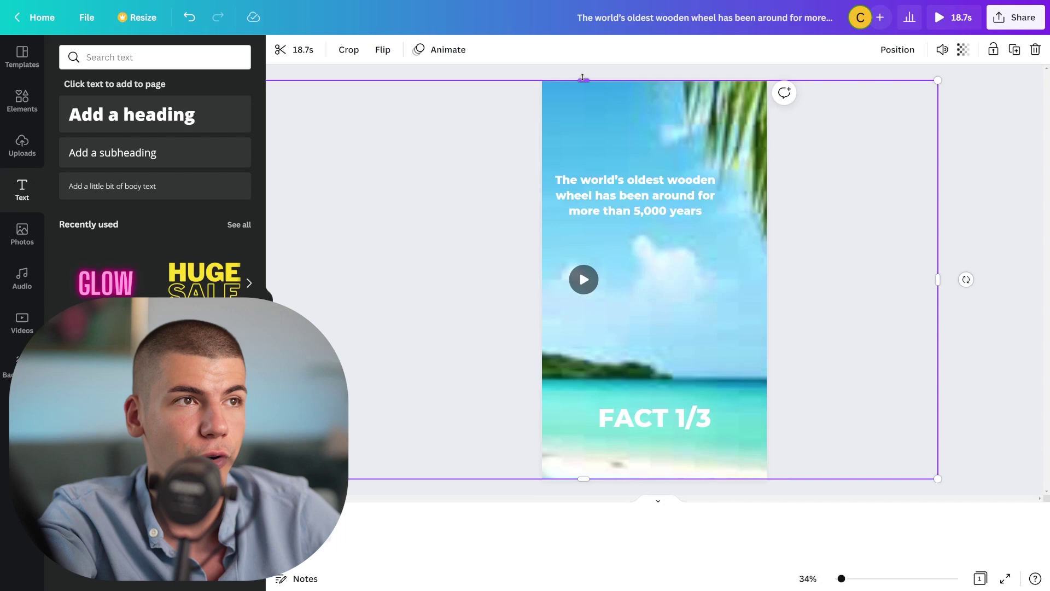
Trim the beach background clip from 18.7 seconds down to 4.7 seconds.
{"action": "left_click", "coordinate": [304, 50]}
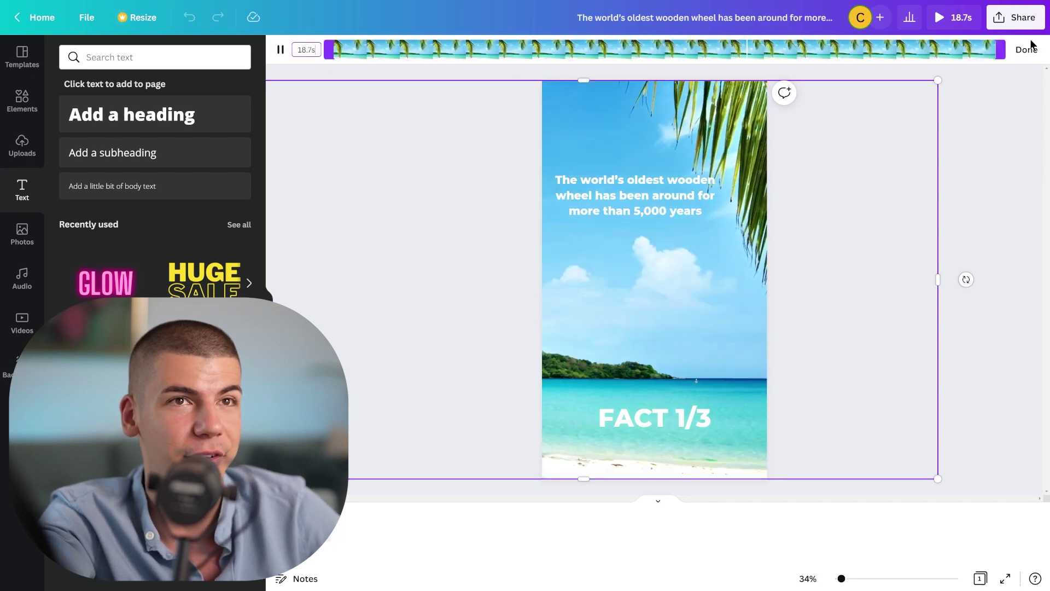
{"action": "left_click_drag", "start_coordinate": [1001, 49], "coordinate": [393, 45]}
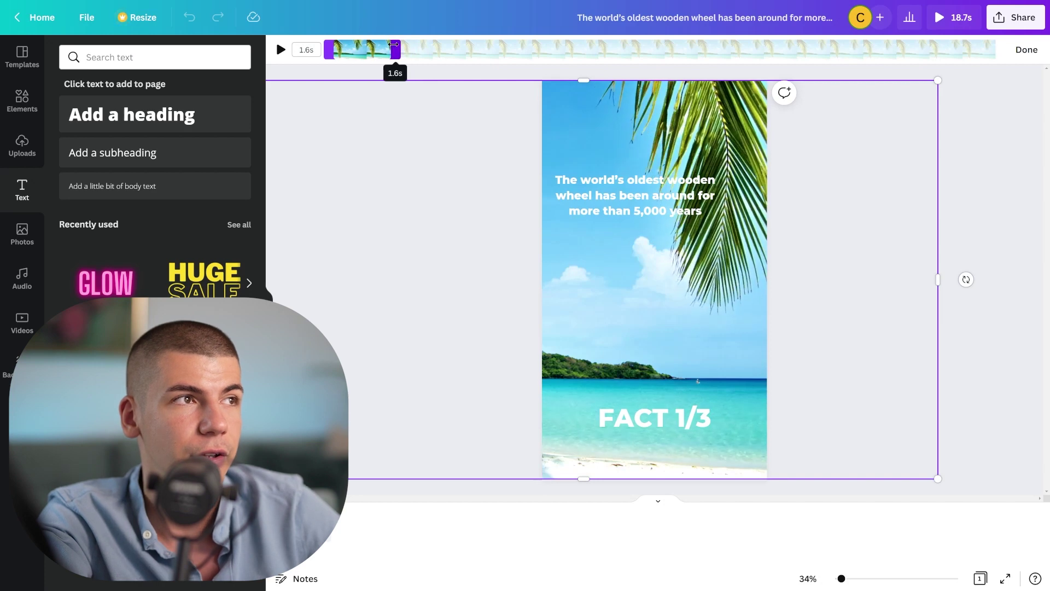
{"action": "left_click_drag", "start_coordinate": [393, 45], "coordinate": [506, 50]}
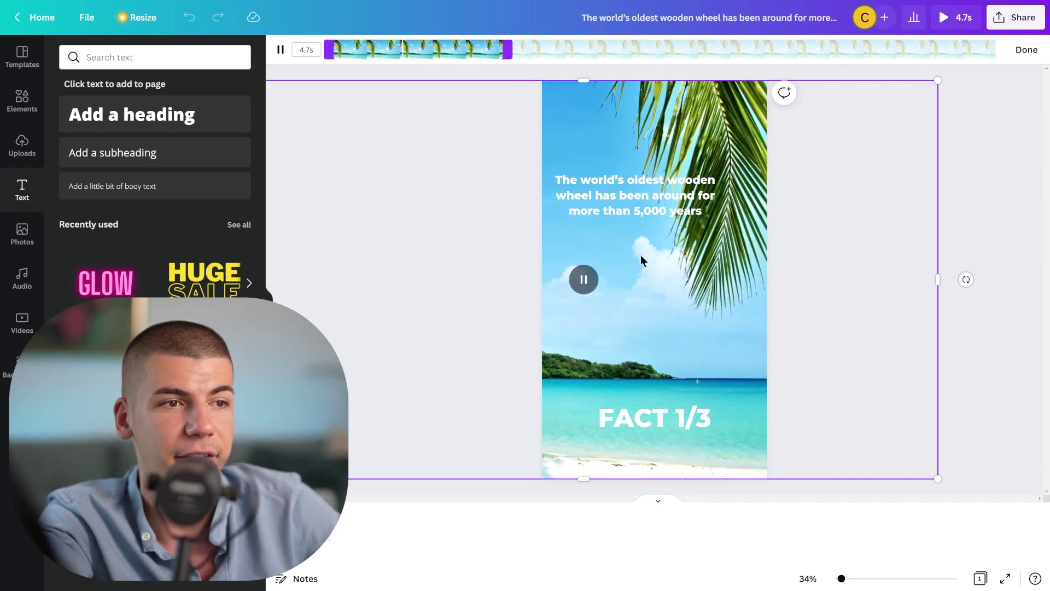
{"action": "left_click", "coordinate": [1019, 130]}
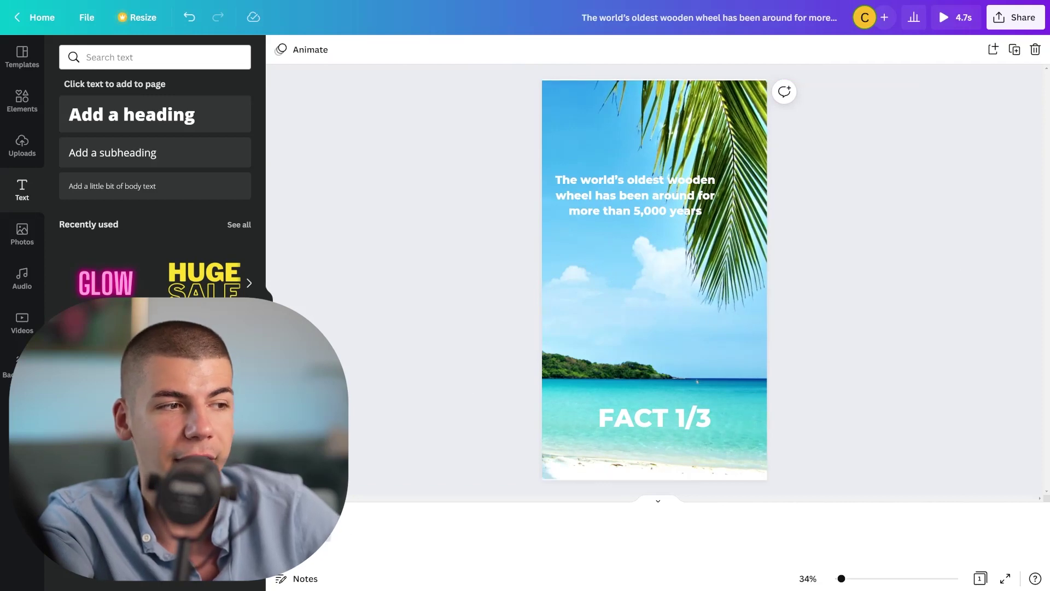
Add a second page filled with the aerial bridge stock video.
{"action": "left_click", "coordinate": [336, 530]}
{"action": "left_click", "coordinate": [25, 326]}
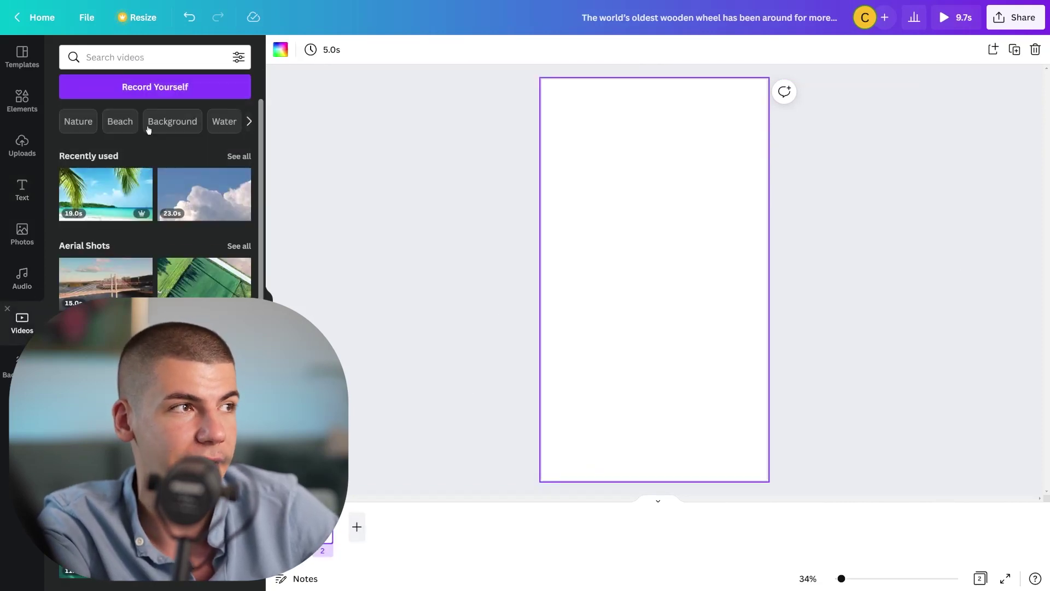
{"action": "left_click", "coordinate": [90, 295]}
{"action": "mouse_move", "coordinate": [563, 228]}
{"action": "left_mouse_down"}
{"action": "mouse_move", "coordinate": [410, 41]}
{"action": "mouse_move", "coordinate": [335, 3]}
{"action": "left_mouse_up"}
{"action": "left_click_drag", "start_coordinate": [744, 330], "coordinate": [968, 566]}
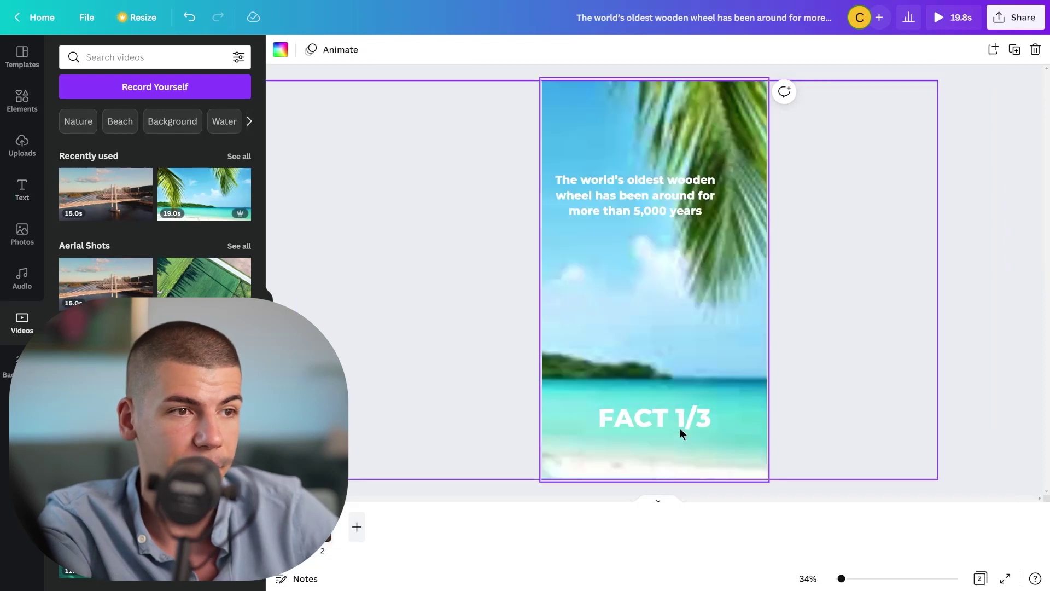
Give page 2 a FACT 2/3 caption and select the dead skin cells fact heading.
{"action": "left_click", "coordinate": [667, 421]}
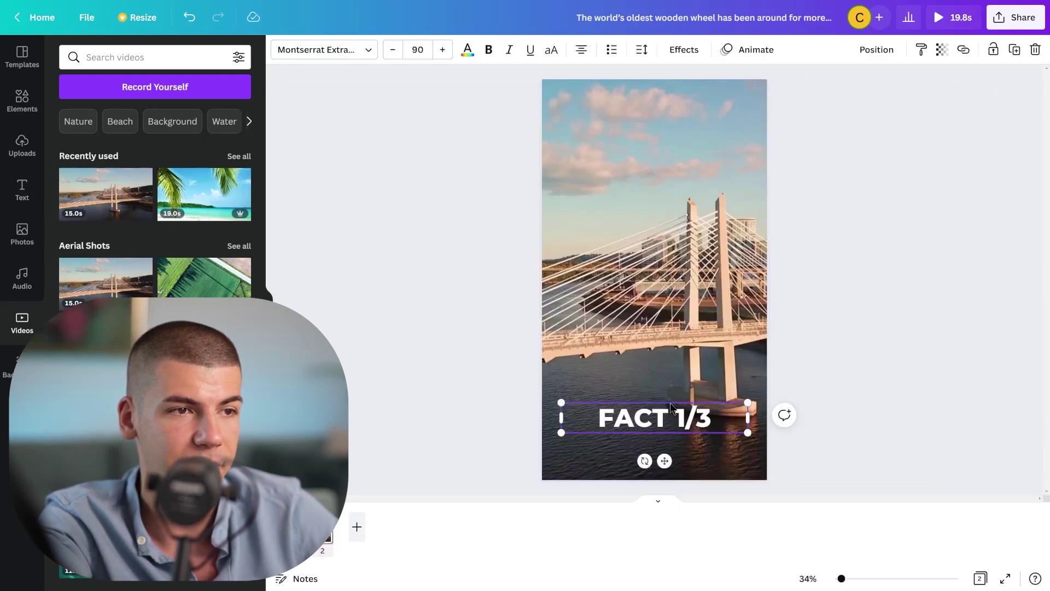
{"action": "left_click", "coordinate": [849, 296]}
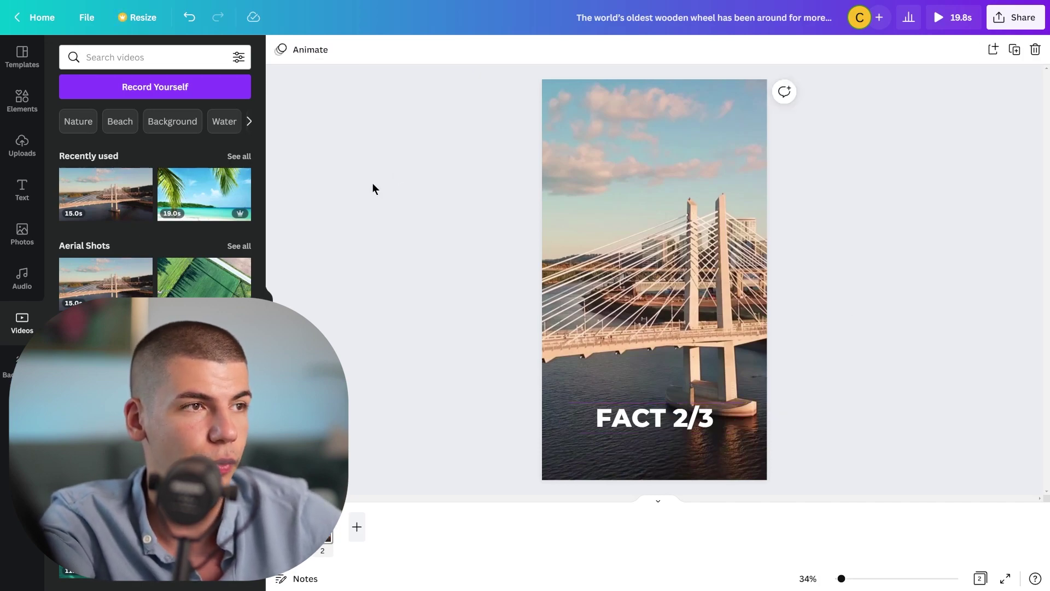
{"action": "scroll", "coordinate": [315, 252], "scroll_direction": "down", "scroll_amount": 10}
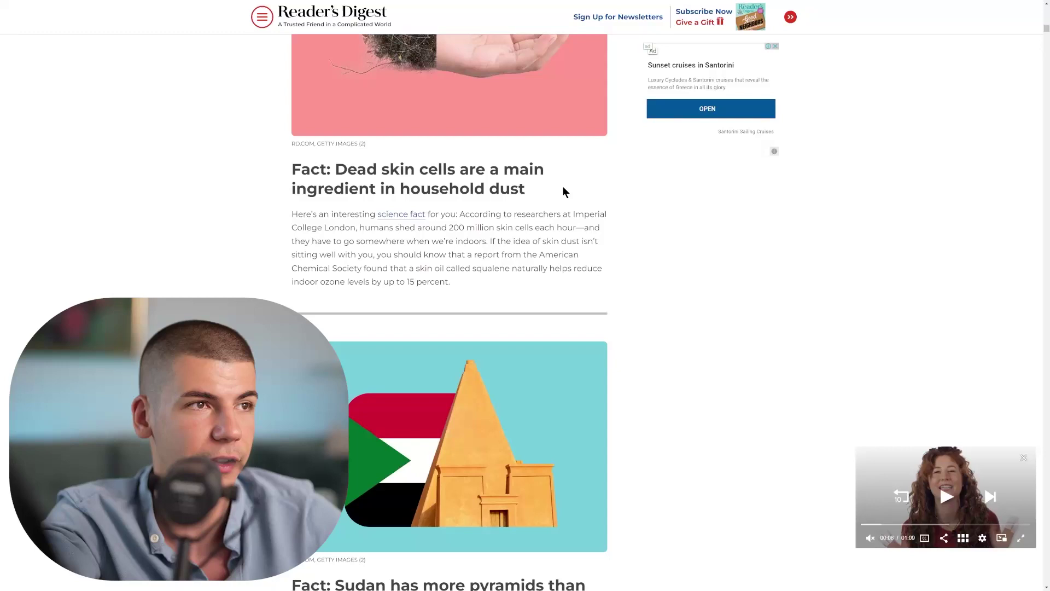
{"action": "left_click_drag", "start_coordinate": [564, 191], "coordinate": [361, 171]}
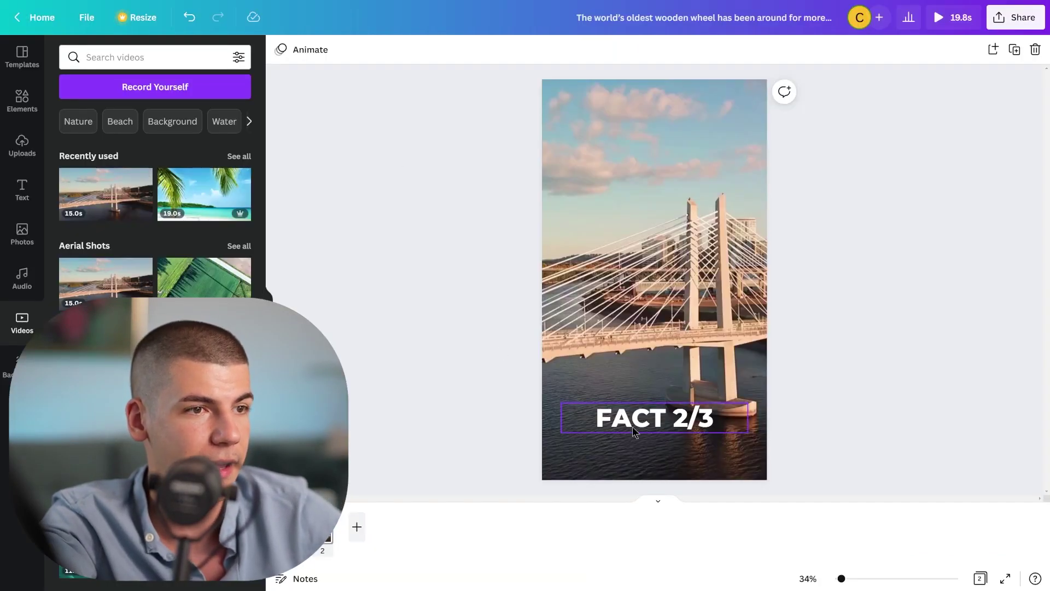
Duplicate the FACT 2/3 caption to the top and replace its text with the dead skin cells fact.
{"action": "left_click", "coordinate": [634, 432]}
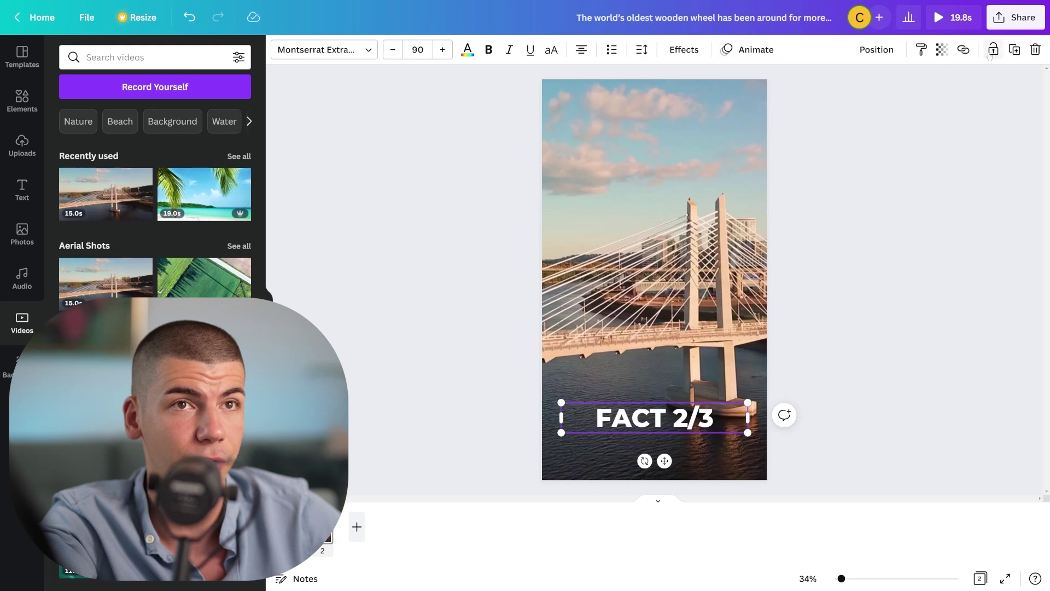
{"action": "left_click", "coordinate": [1019, 51]}
{"action": "left_click_drag", "start_coordinate": [670, 417], "coordinate": [637, 158]}
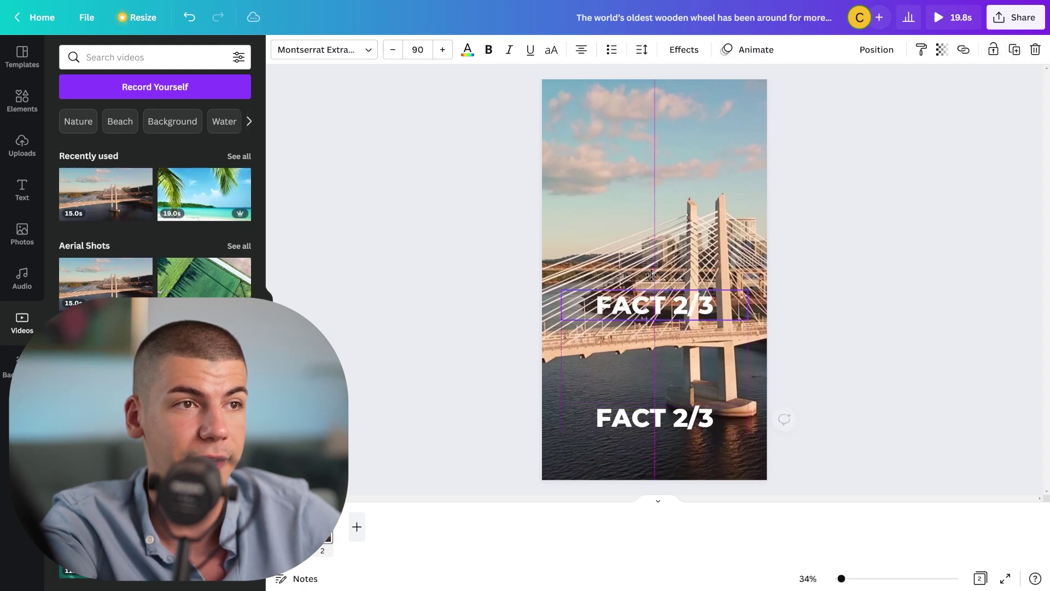
{"action": "double_click", "coordinate": [636, 159]}
{"action": "key", "text": "ctrl+v"}
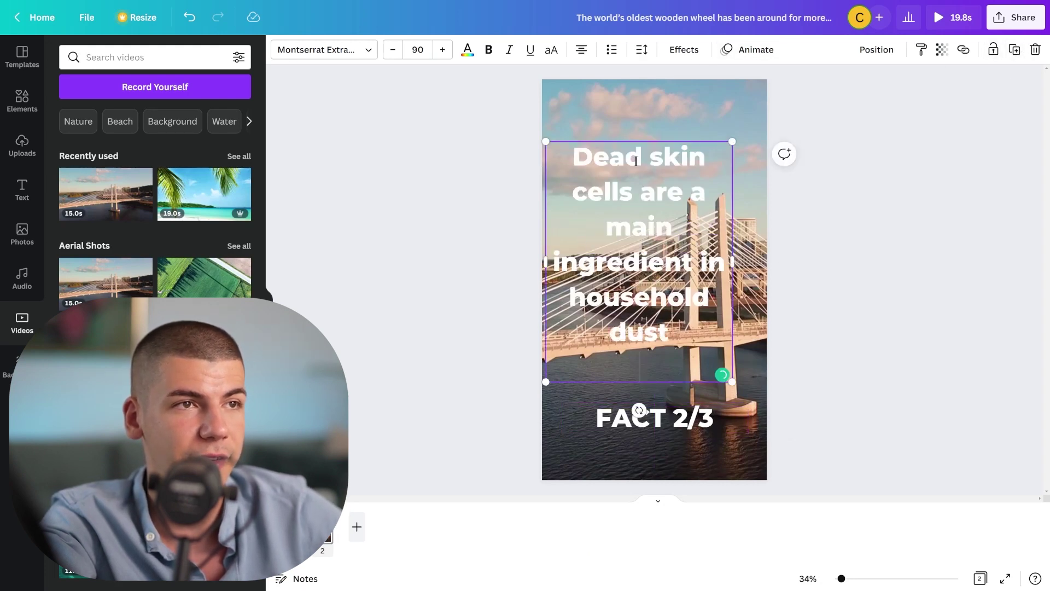
Set the dead skin cells fact to font size 40 and tidy its wording.
{"action": "left_click", "coordinate": [417, 48]}
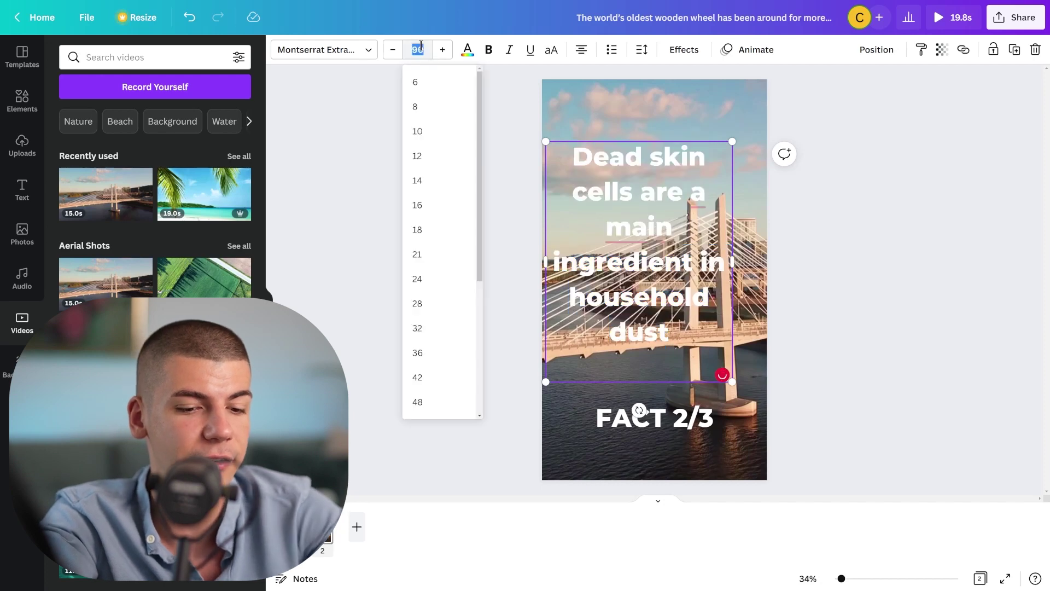
{"action": "type", "text": "30"}
{"action": "key", "text": "Return"}
{"action": "left_click", "coordinate": [418, 49]}
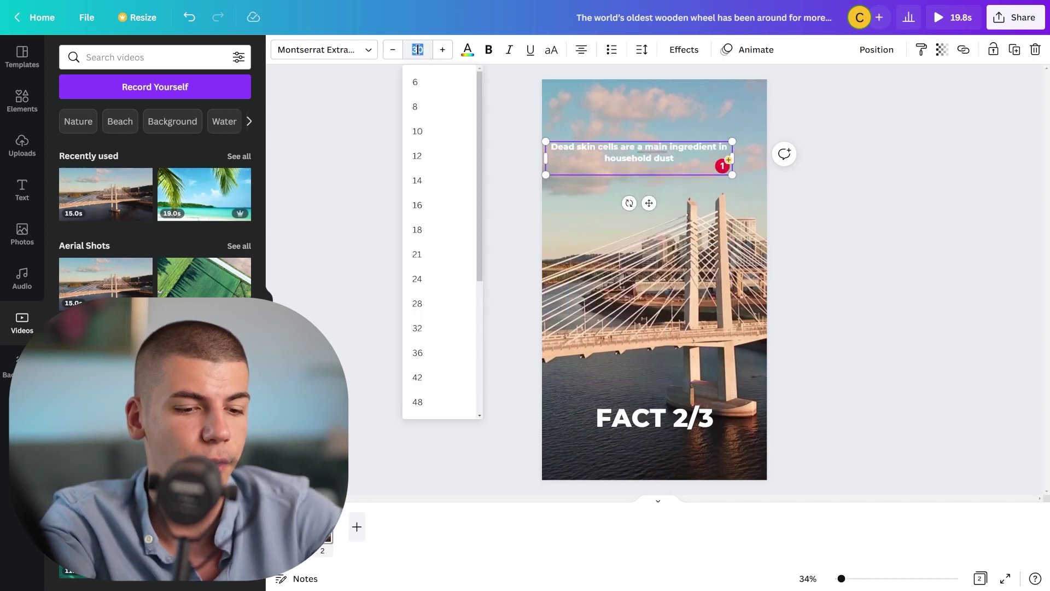
{"action": "type", "text": "40"}
{"action": "key", "text": "Return"}
{"action": "left_click", "coordinate": [696, 180]}
{"action": "left_click", "coordinate": [904, 247]}
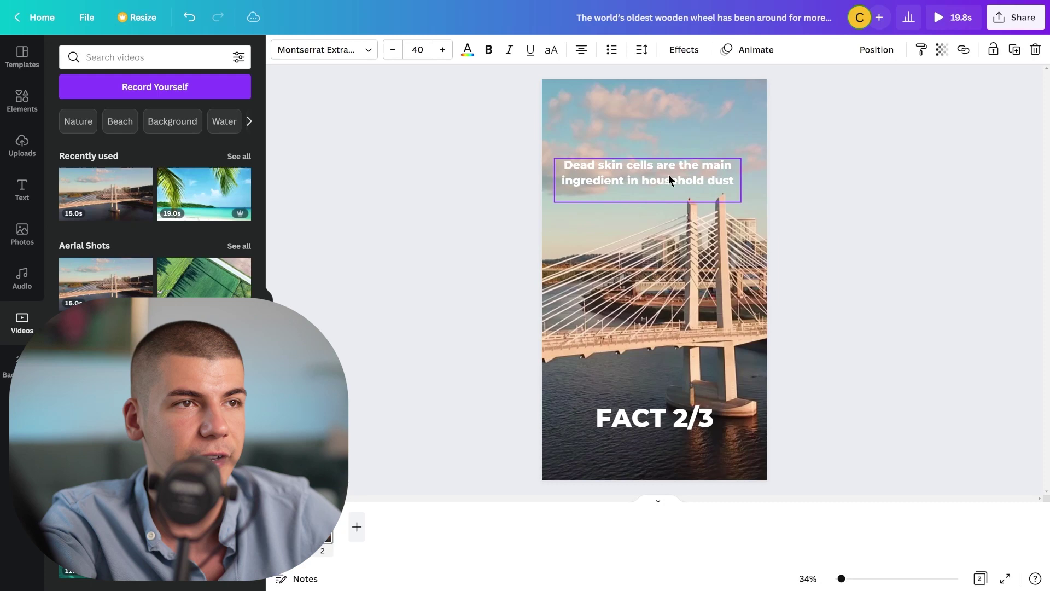
Give the dead skin cells fact a Pan animation.
{"action": "left_click", "coordinate": [746, 51]}
{"action": "left_click", "coordinate": [154, 129]}
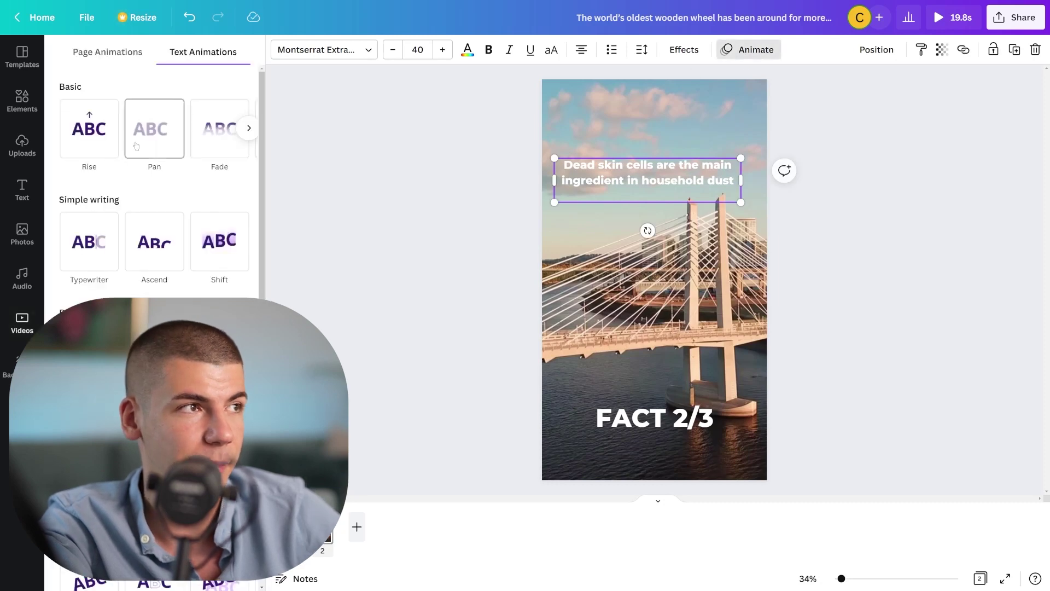
{"action": "left_click", "coordinate": [877, 133]}
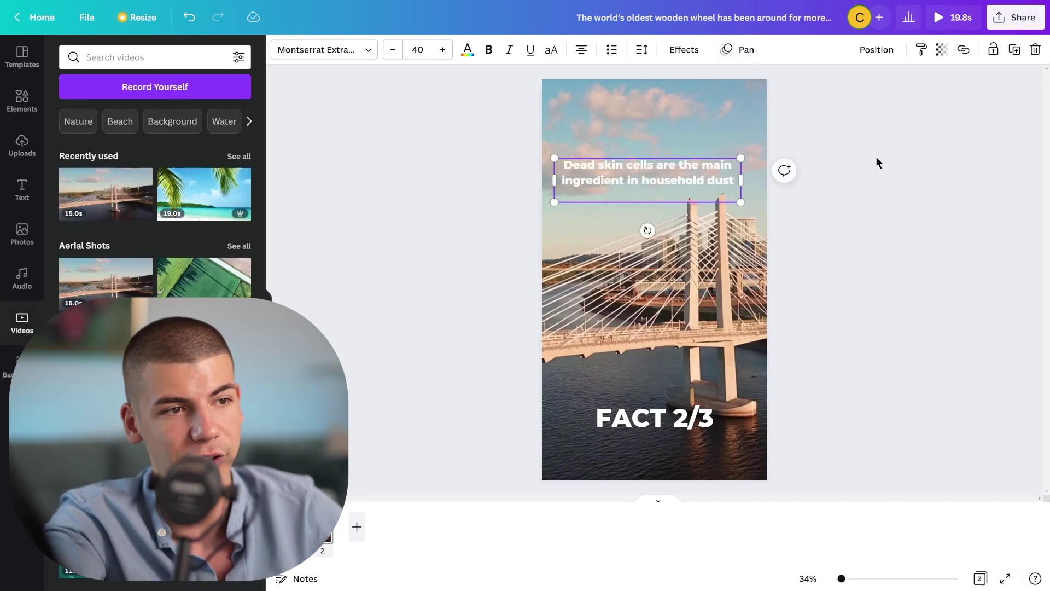
{"action": "left_click", "coordinate": [578, 246]}
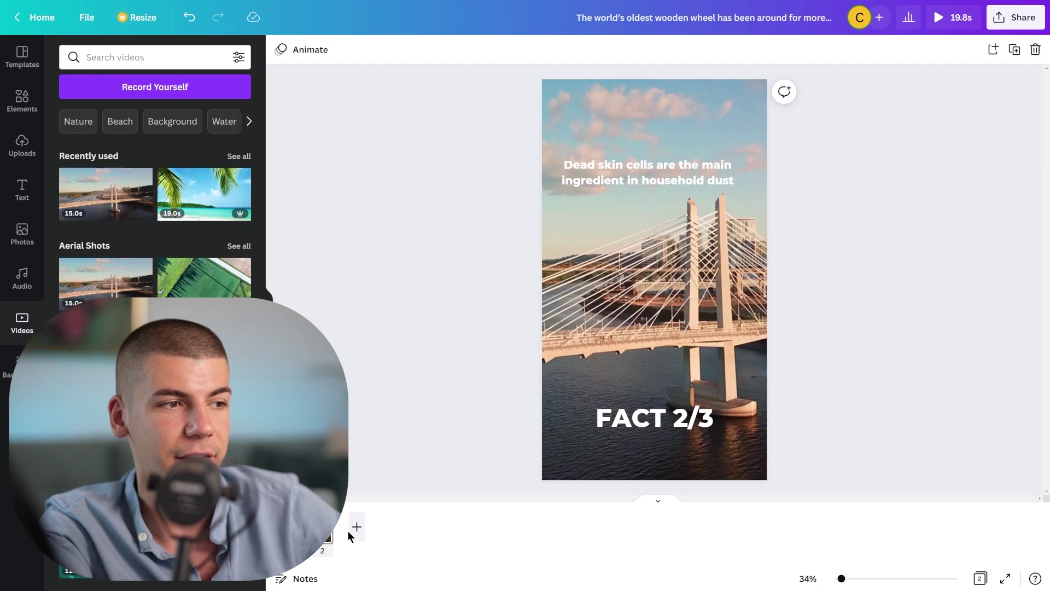
Add a third page filled with the Sydney harbour stock video.
{"action": "left_click", "coordinate": [356, 527]}
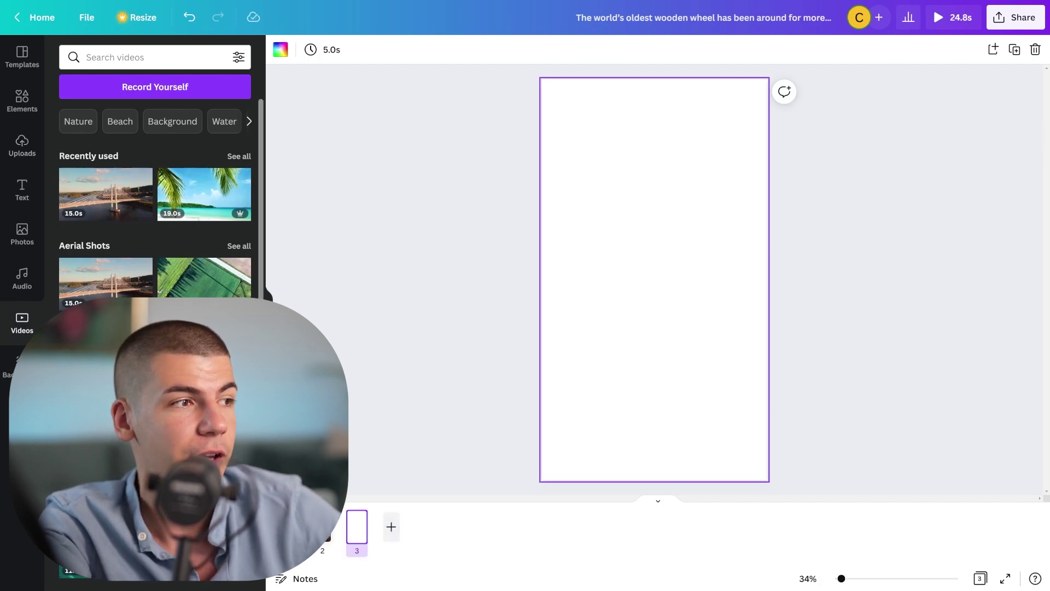
{"action": "scroll", "coordinate": [89, 272], "scroll_direction": "down", "scroll_amount": 3}
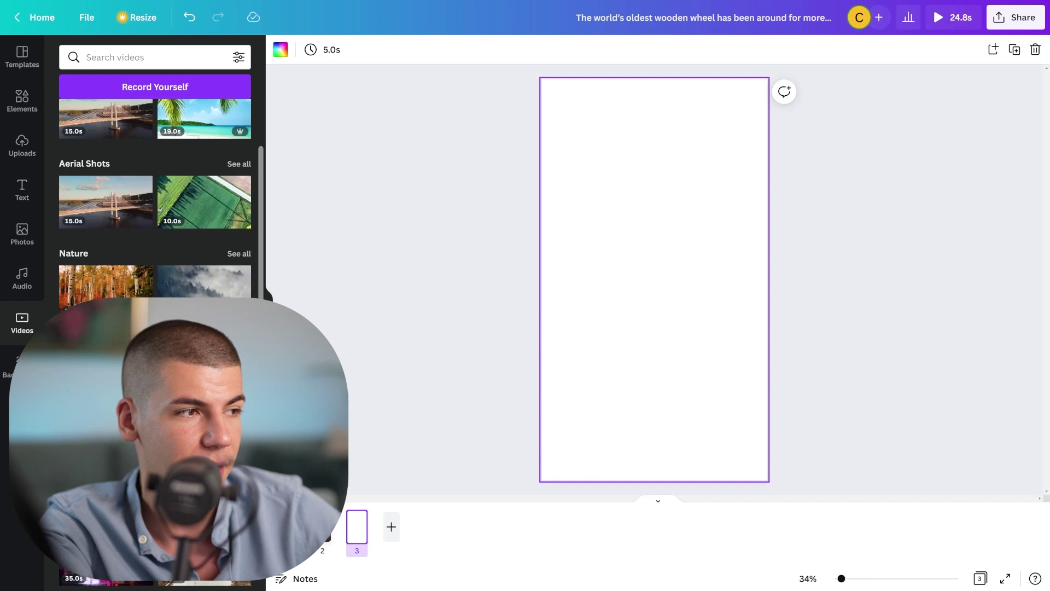
{"action": "scroll", "coordinate": [154, 219], "scroll_direction": "down", "scroll_amount": 5}
{"action": "scroll", "coordinate": [154, 219], "scroll_direction": "down", "scroll_amount": 2}
{"action": "scroll", "coordinate": [155, 219], "scroll_direction": "down", "scroll_amount": 1}
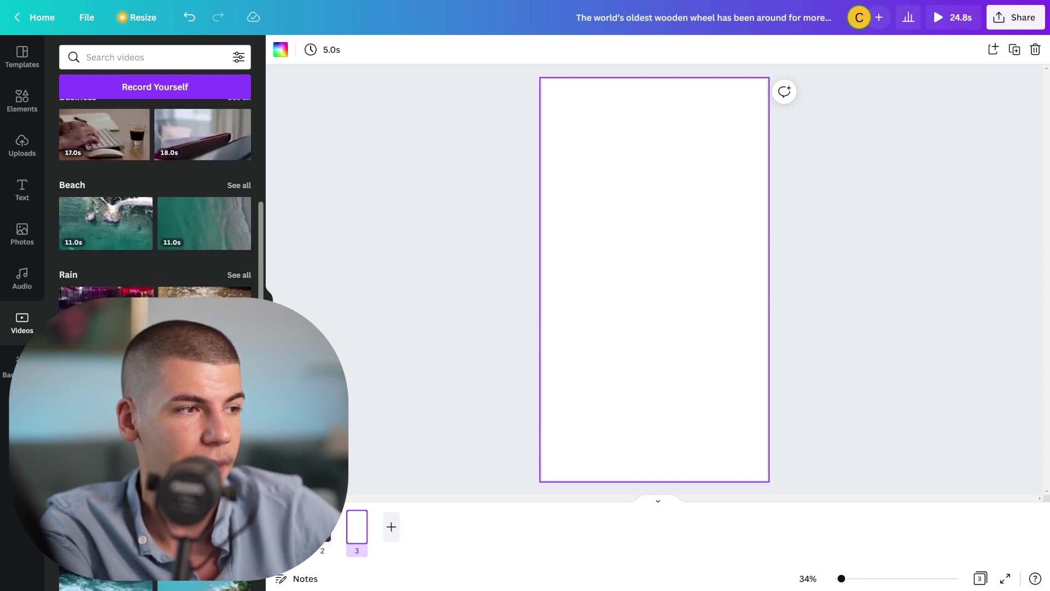
{"action": "scroll", "coordinate": [154, 219], "scroll_direction": "down", "scroll_amount": 2}
{"action": "left_click", "coordinate": [105, 323]}
{"action": "left_click_drag", "start_coordinate": [564, 228], "coordinate": [298, 80]}
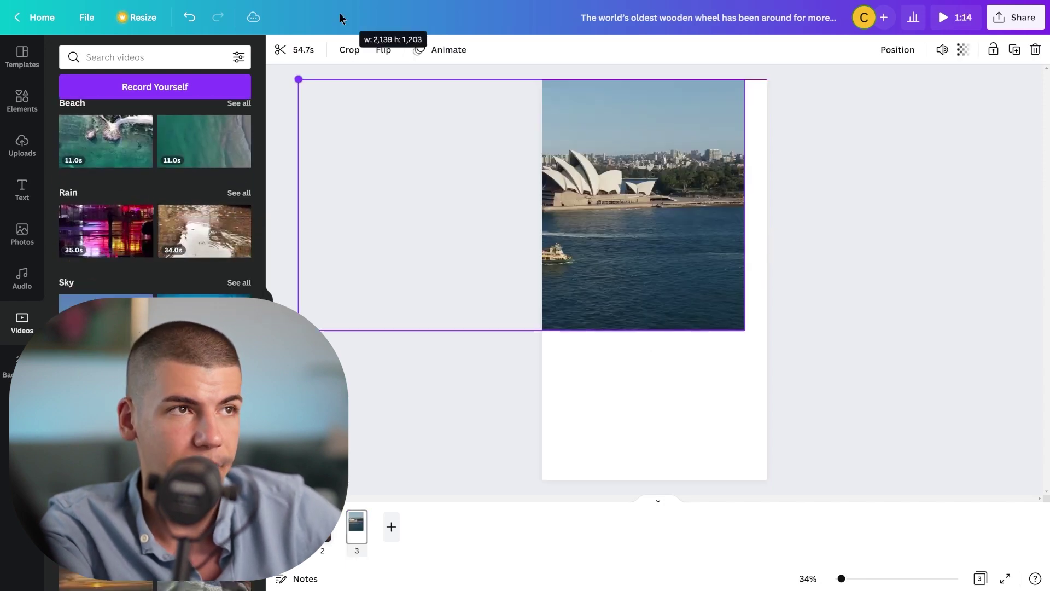
{"action": "left_click_drag", "start_coordinate": [744, 330], "coordinate": [968, 557]}
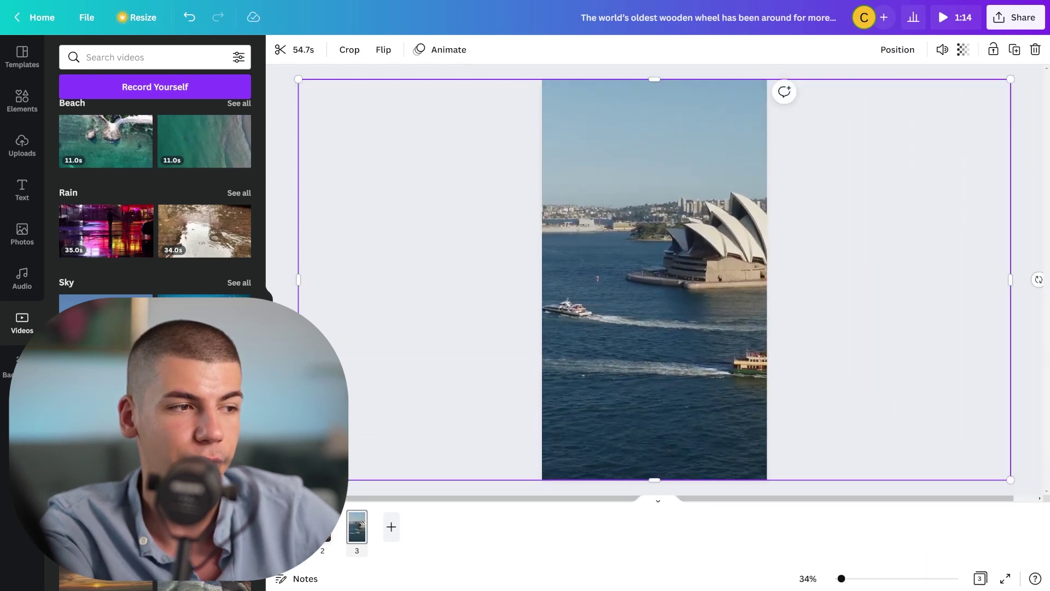
Copy page 2's caption onto page 3 as FACT 3/3.
{"action": "scroll", "coordinate": [705, 328], "scroll_direction": "up", "scroll_amount": 3}
{"action": "left_click", "coordinate": [704, 424]}
{"action": "left_click", "coordinate": [358, 527]}
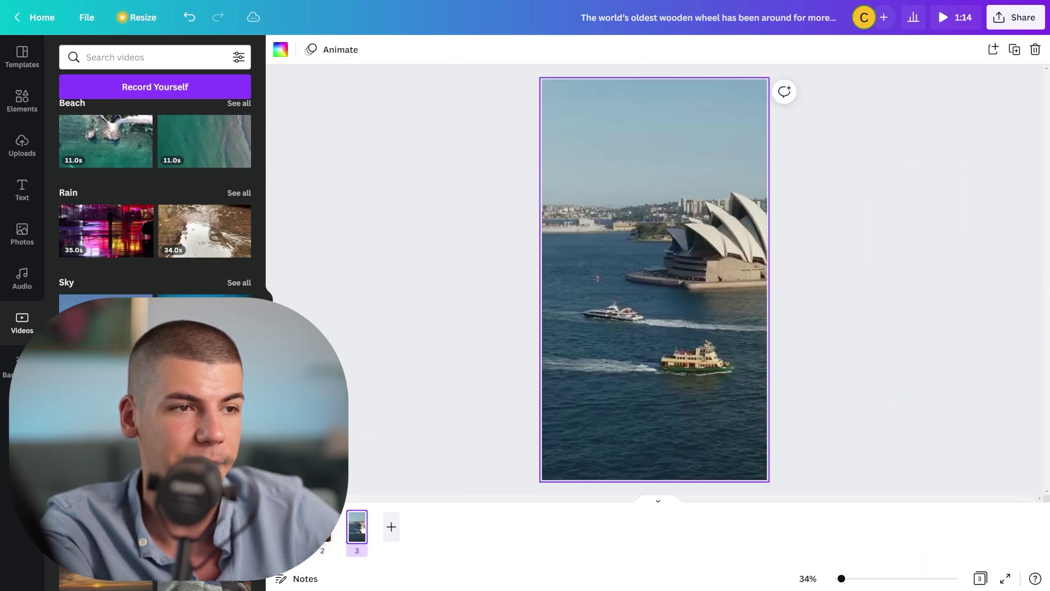
{"action": "key", "text": "ctrl+v"}
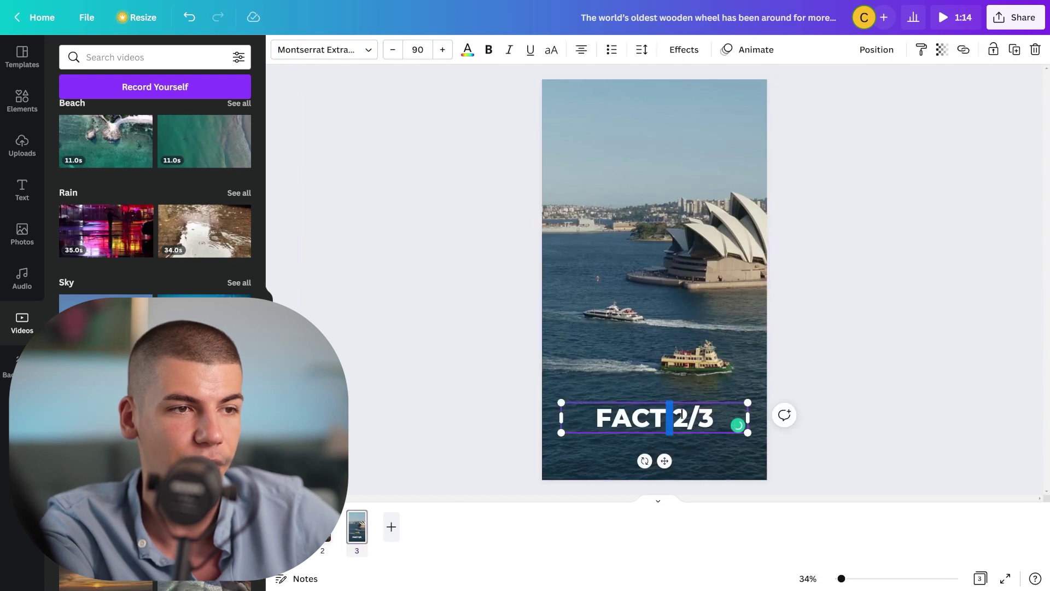
{"action": "left_click", "coordinate": [813, 315]}
Copy the fact text box from page 2 onto page 3.
{"action": "left_click", "coordinate": [323, 527]}
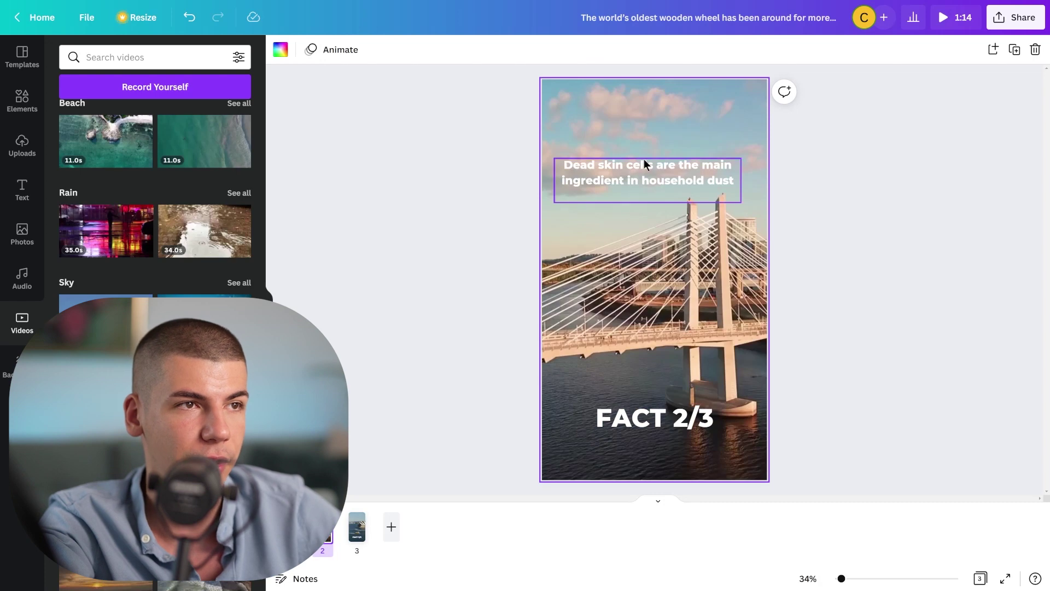
{"action": "left_click", "coordinate": [645, 164]}
{"action": "left_click", "coordinate": [357, 527]}
{"action": "left_click", "coordinate": [629, 195]}
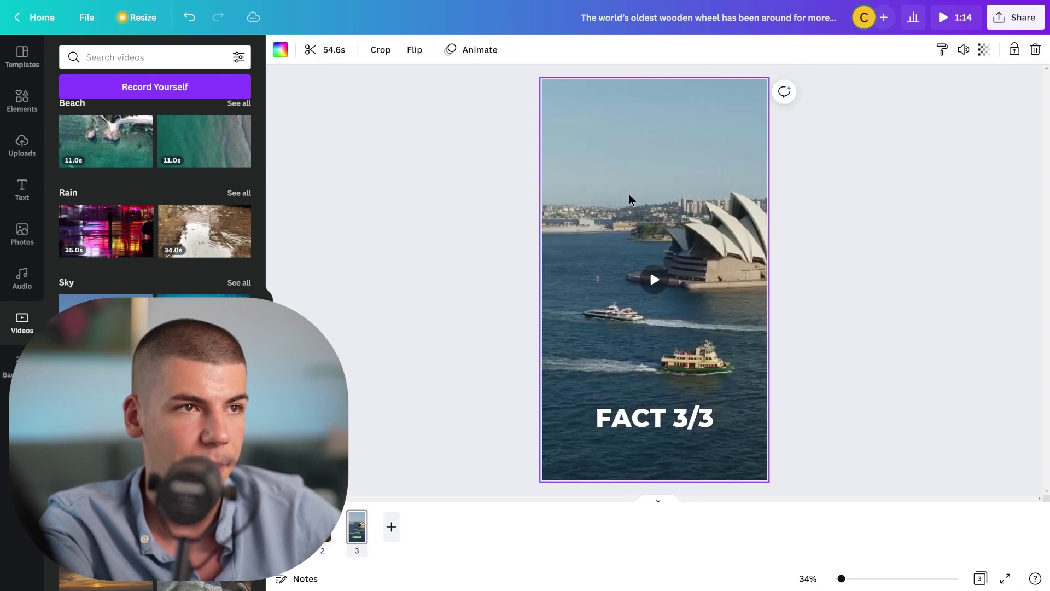
{"action": "key", "text": "ctrl+v"}
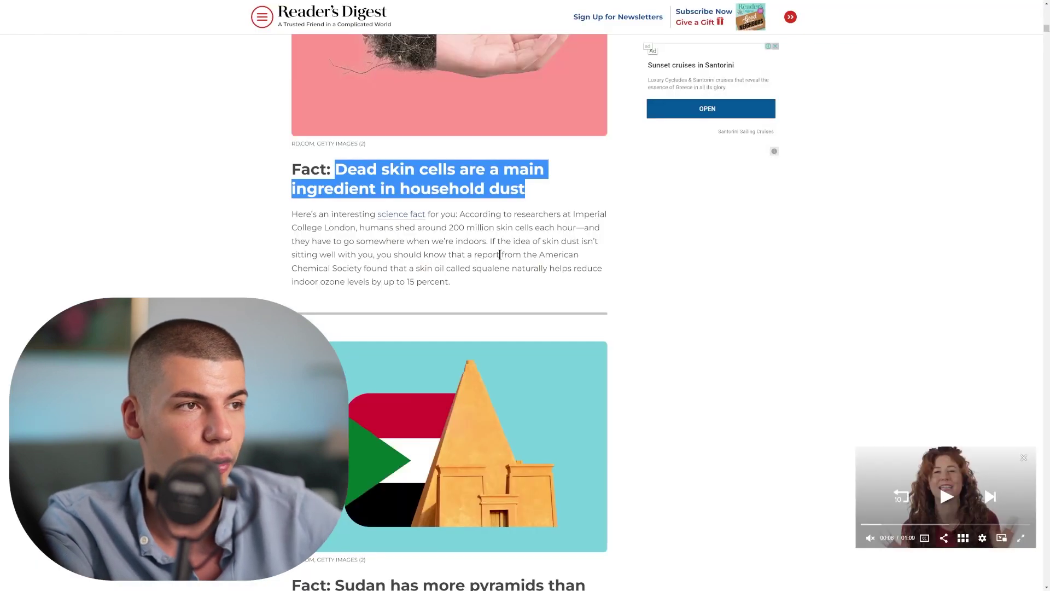
Replace page 3's fact text with the Sudan pyramids fact and nudge it slightly higher.
{"action": "scroll", "coordinate": [492, 273], "scroll_direction": "down", "scroll_amount": 5}
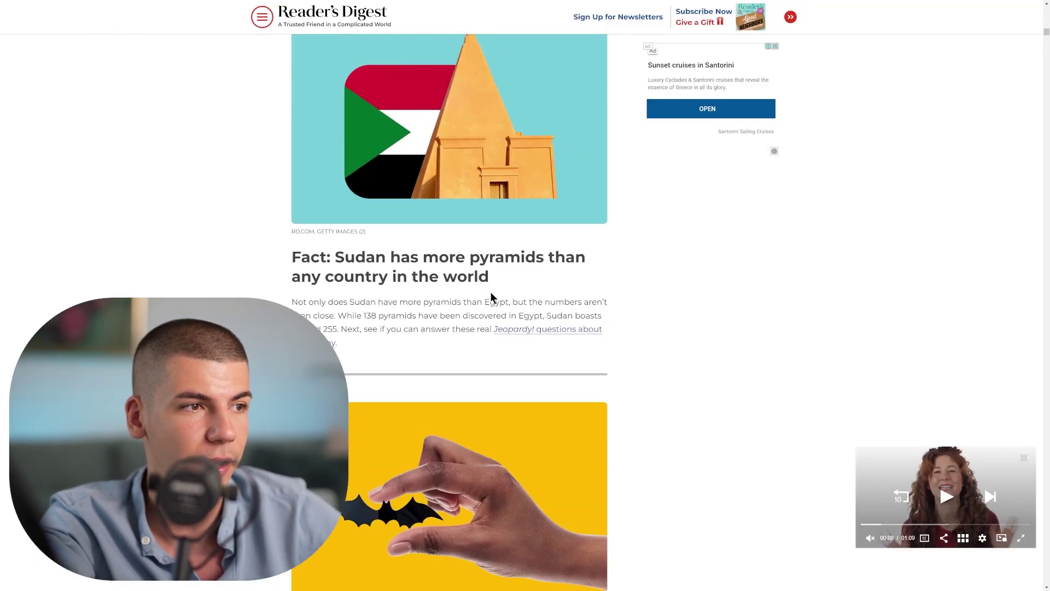
{"action": "left_click_drag", "start_coordinate": [379, 259], "coordinate": [336, 249]}
{"action": "key", "text": "ctrl+c"}
{"action": "key", "text": "alt+Tab"}
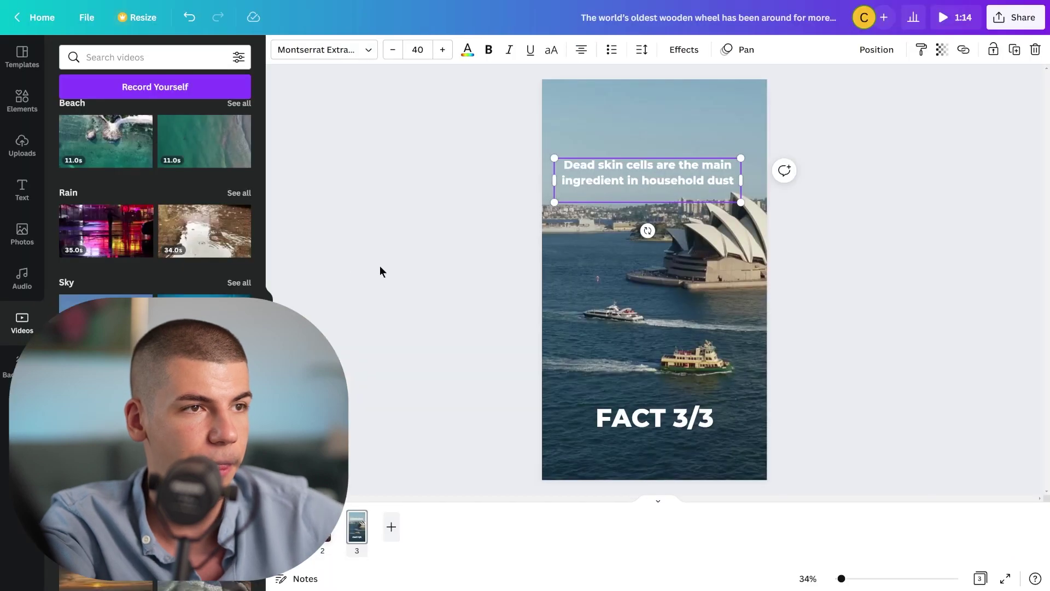
{"action": "double_click", "coordinate": [682, 178]}
{"action": "key", "text": "ctrl+v"}
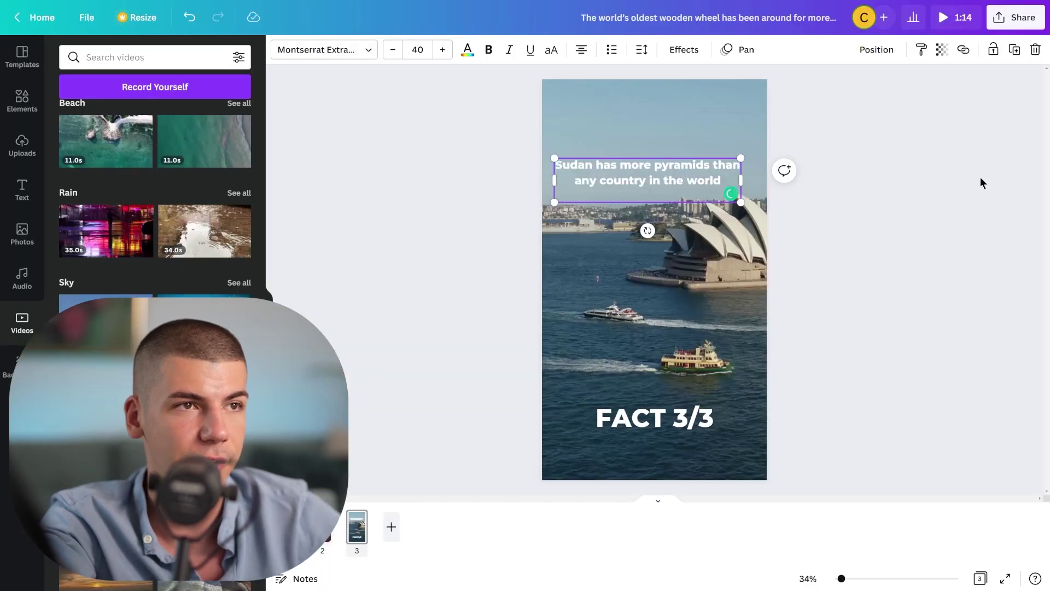
{"action": "left_click", "coordinate": [981, 183]}
{"action": "left_click_drag", "start_coordinate": [711, 169], "coordinate": [712, 163]}
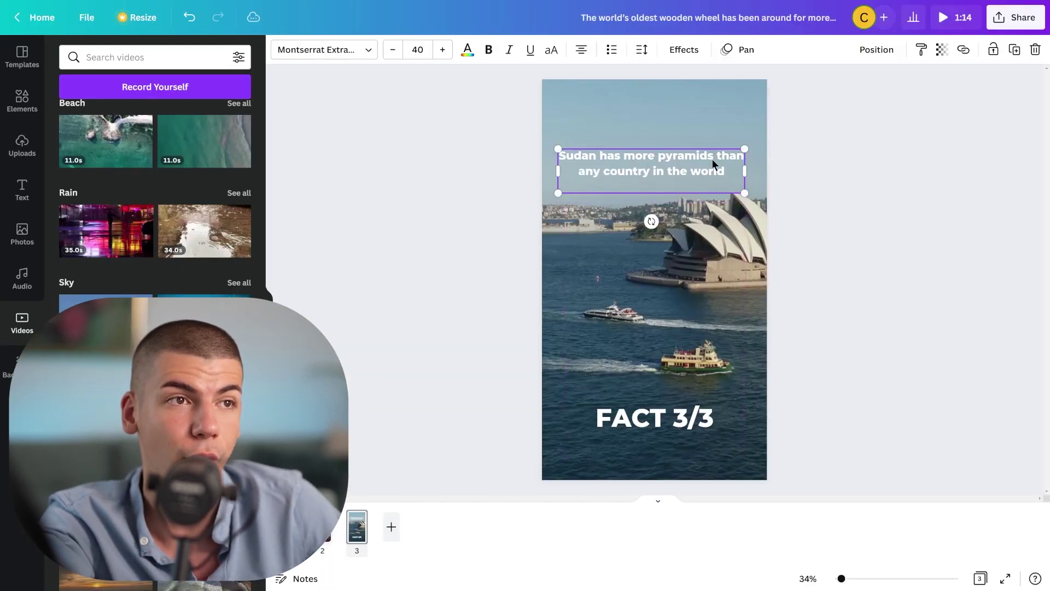
{"action": "left_click", "coordinate": [912, 150]}
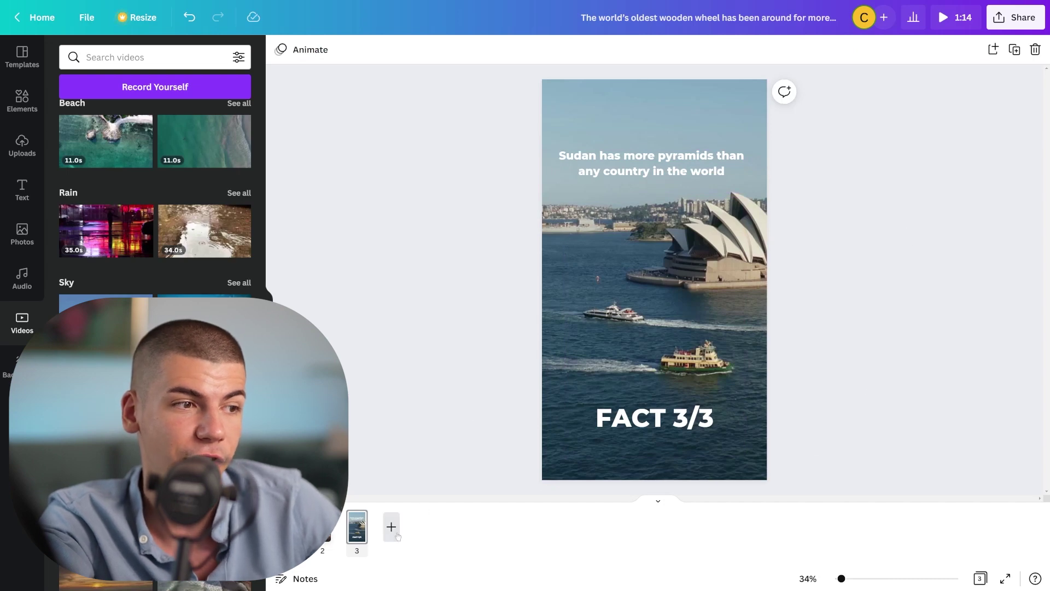
Add a fourth page and stretch an ocean-waves video clip to fill it.
{"action": "left_click", "coordinate": [391, 527]}
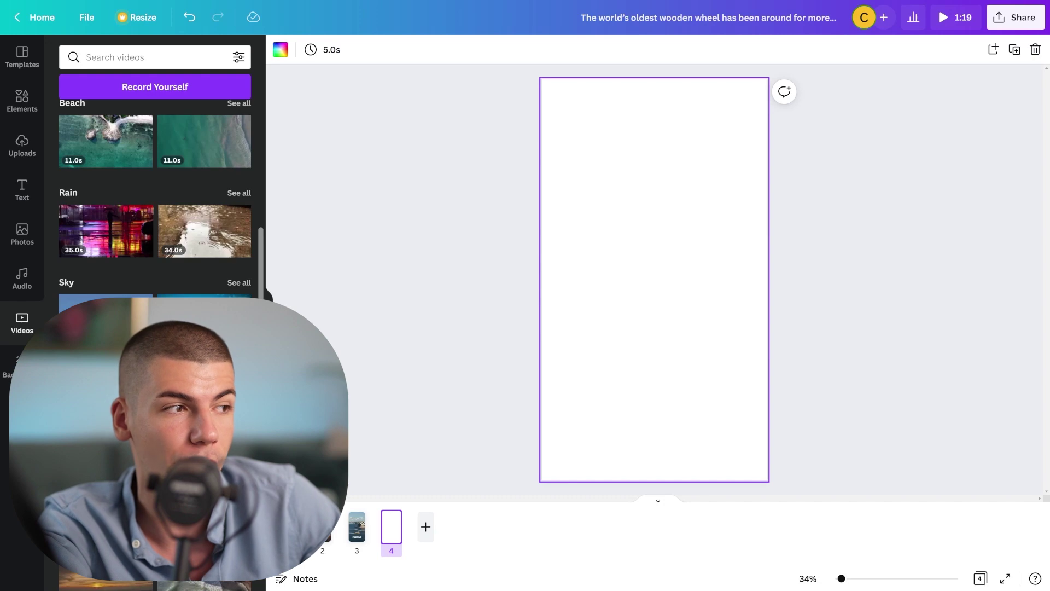
{"action": "scroll", "coordinate": [155, 192], "scroll_direction": "down", "scroll_amount": 2}
{"action": "left_click", "coordinate": [202, 339]}
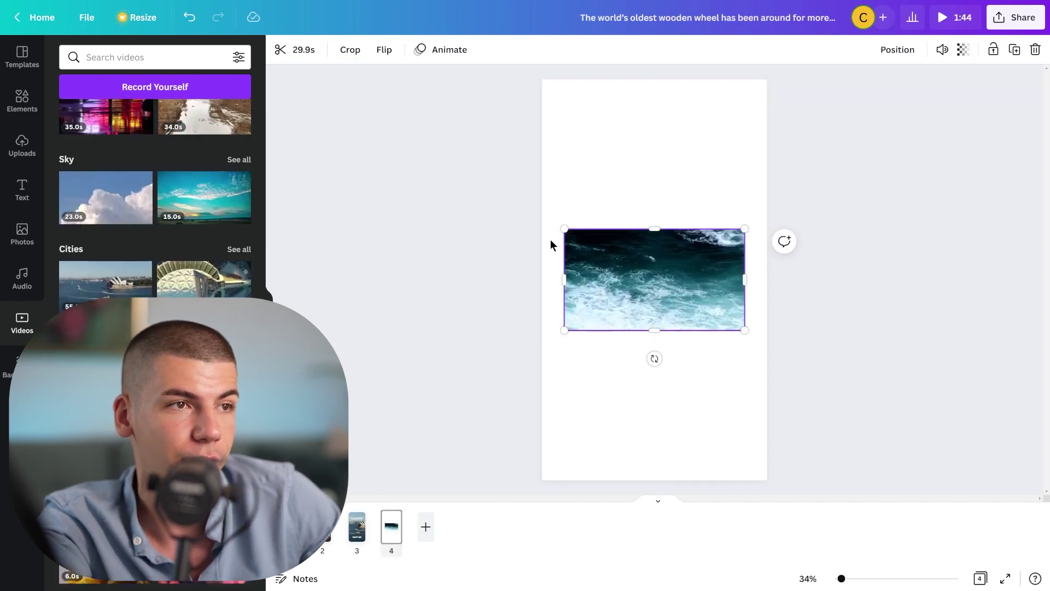
{"action": "left_click_drag", "start_coordinate": [564, 229], "coordinate": [298, 80]}
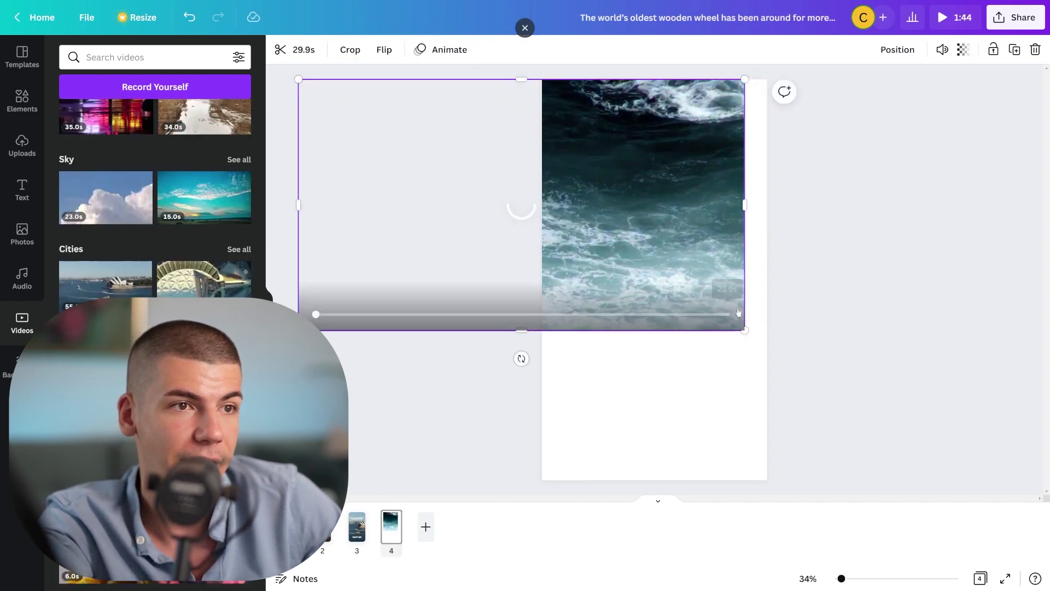
{"action": "left_click_drag", "start_coordinate": [749, 326], "coordinate": [966, 567]}
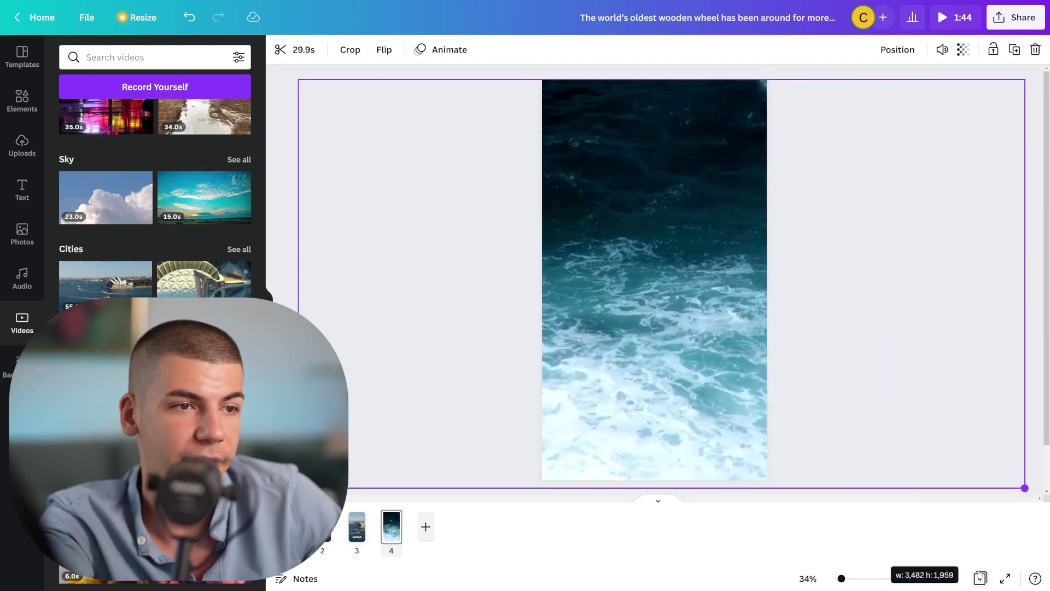
Search Elements for 'SUBSCRIBE' and centre the red subscribe button graphic on the page.
{"action": "left_click", "coordinate": [22, 99]}
{"action": "left_click", "coordinate": [106, 63]}
{"action": "type", "text": "SU"}
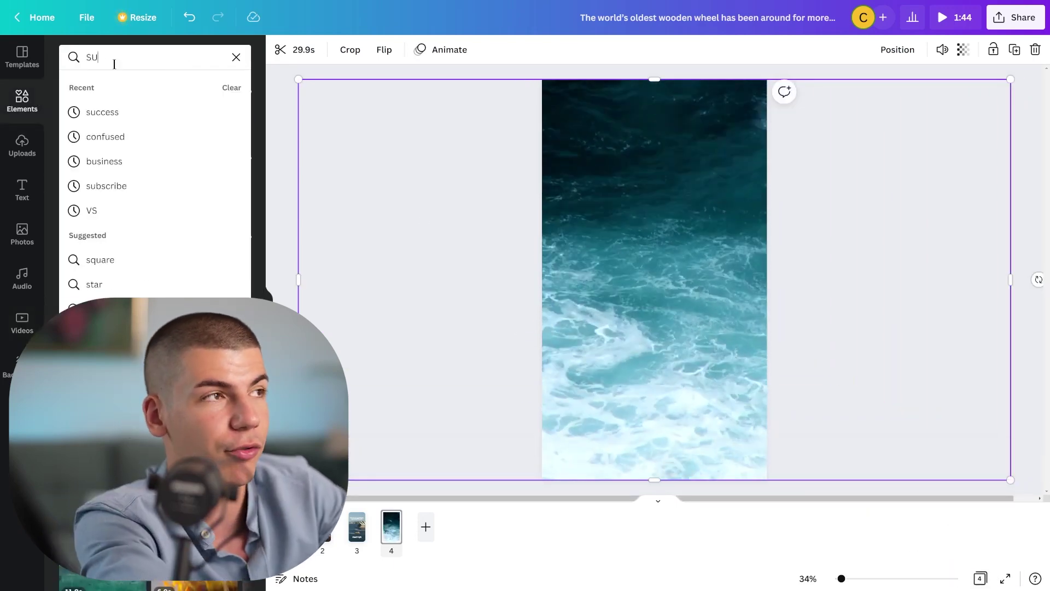
{"action": "type", "text": "BSCRIBE"}
{"action": "key", "text": "Return"}
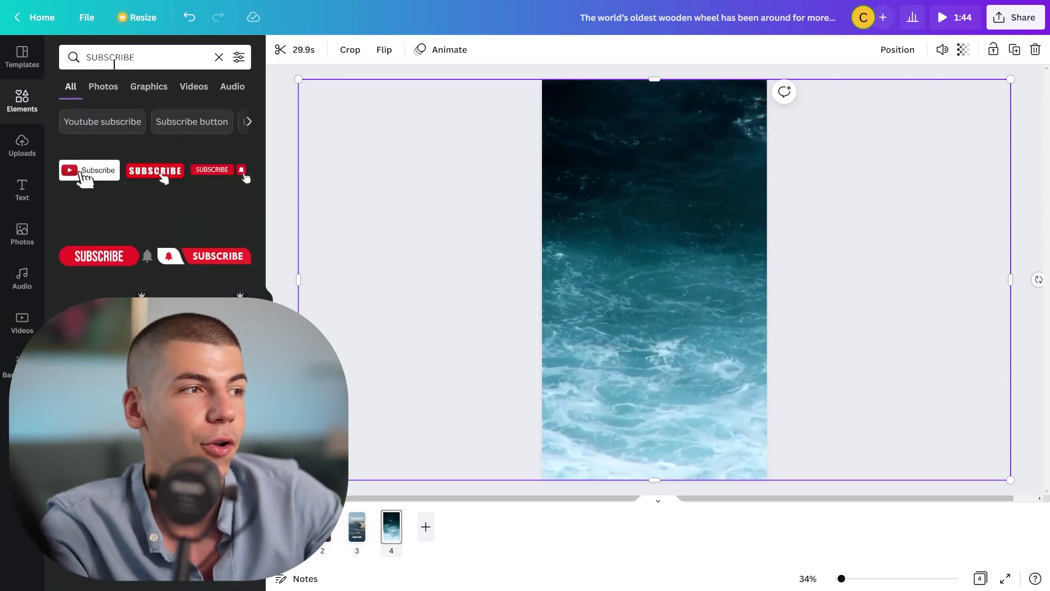
{"action": "left_click", "coordinate": [188, 226]}
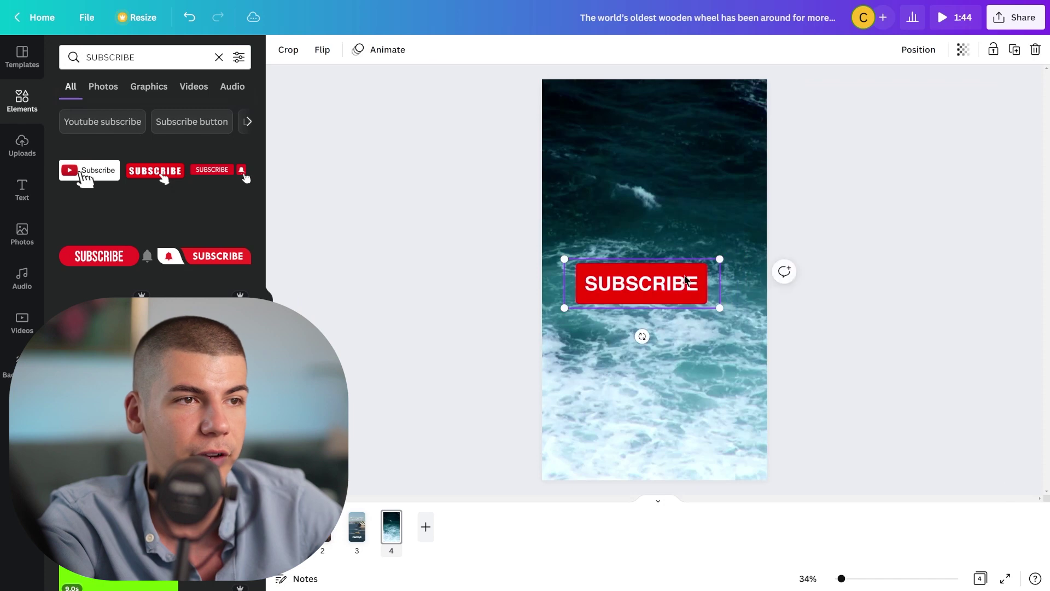
{"action": "left_click_drag", "start_coordinate": [701, 271], "coordinate": [701, 279]}
{"action": "left_click", "coordinate": [415, 257]}
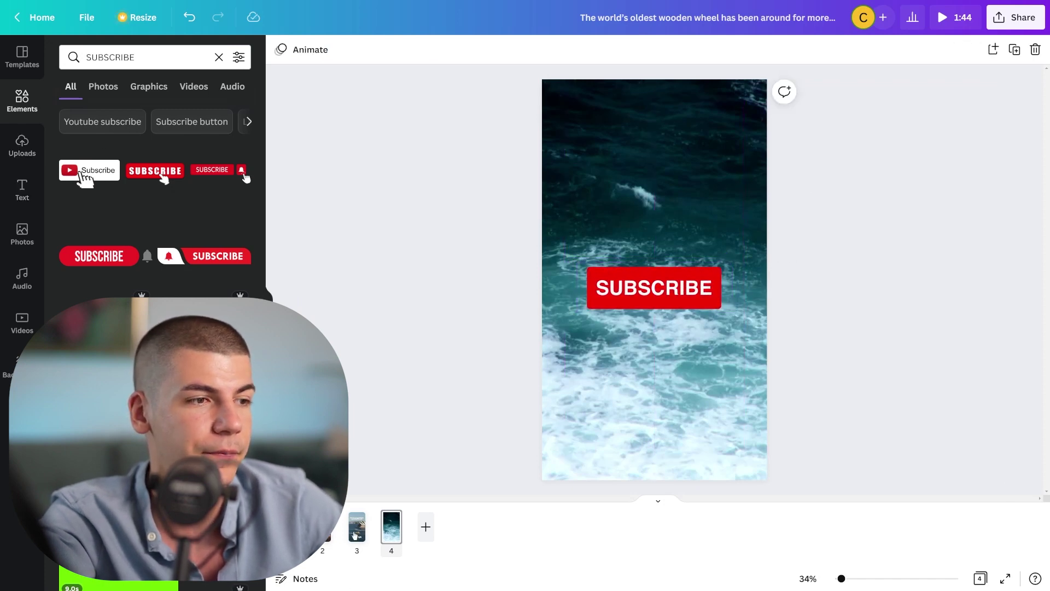
Reuse page 3's caption as 'For more interesting facts, please subscribe' near page 4's top.
{"action": "left_click", "coordinate": [355, 535]}
{"action": "left_click", "coordinate": [647, 432]}
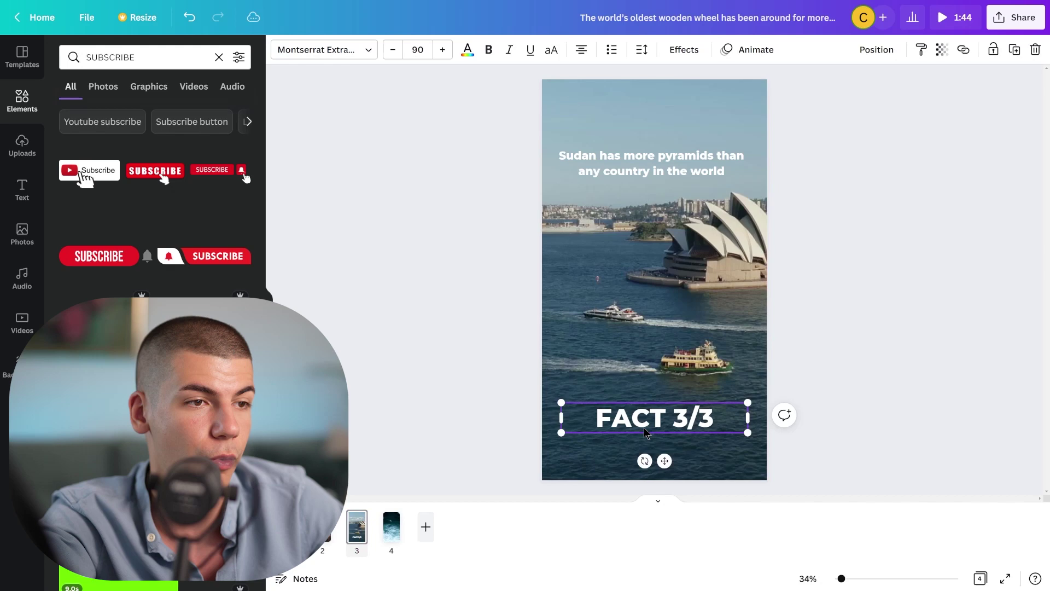
{"action": "left_click", "coordinate": [395, 531]}
{"action": "left_click", "coordinate": [676, 416]}
{"action": "mouse_move", "coordinate": [675, 415]}
{"action": "left_mouse_down"}
{"action": "mouse_move", "coordinate": [675, 171]}
{"action": "mouse_move", "coordinate": [690, 165]}
{"action": "left_mouse_up"}
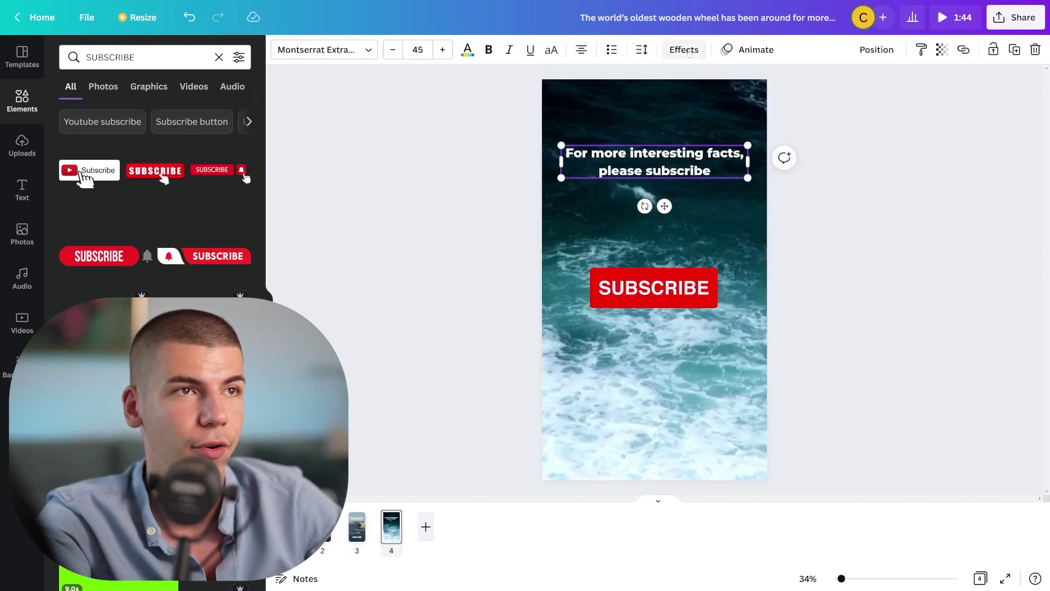
Apply the Shift text animation to the subscribe caption.
{"action": "left_click", "coordinate": [749, 49]}
{"action": "left_click", "coordinate": [219, 227]}
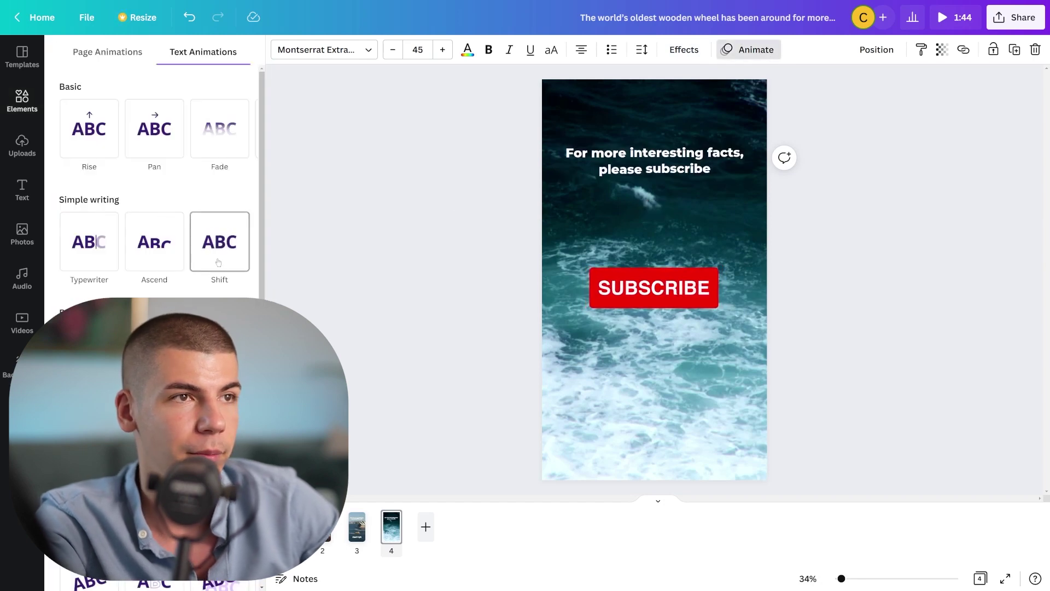
{"action": "key", "text": "Escape"}
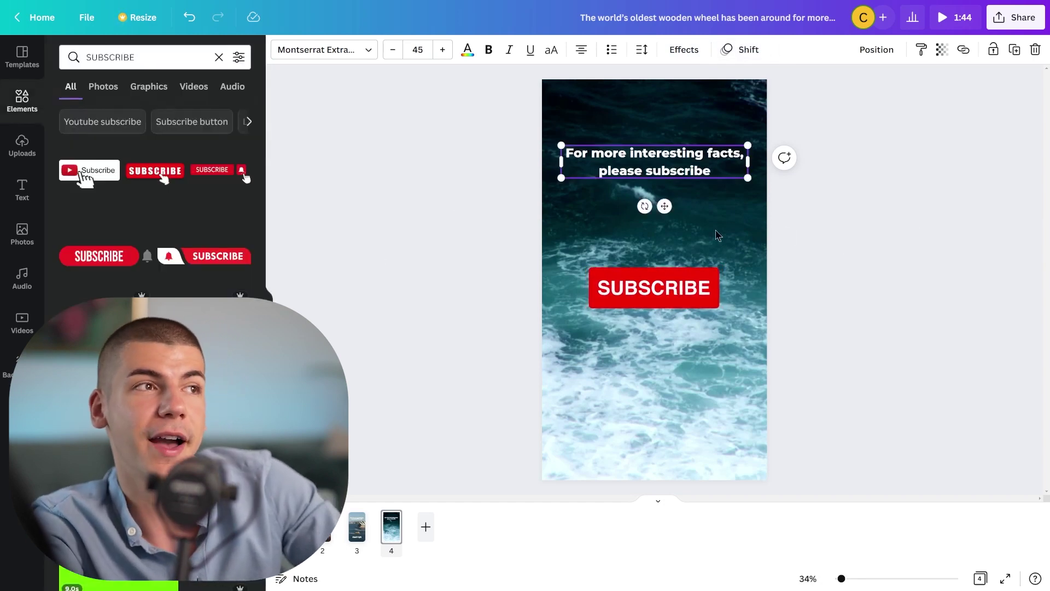
{"action": "left_click", "coordinate": [409, 185]}
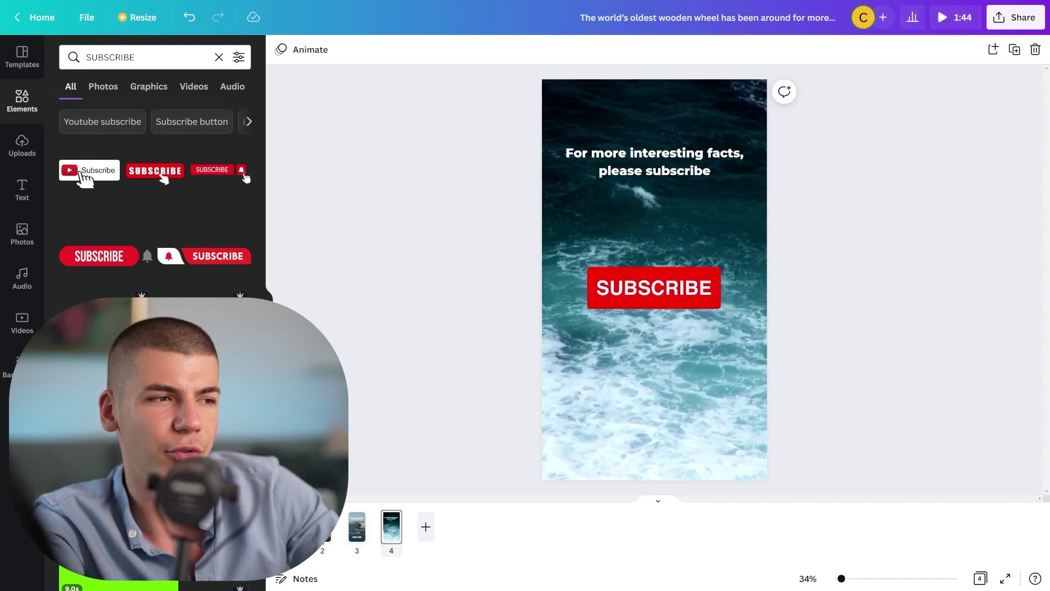
Trim page 2's bridge clip to about 3 seconds.
{"action": "left_click", "coordinate": [327, 534]}
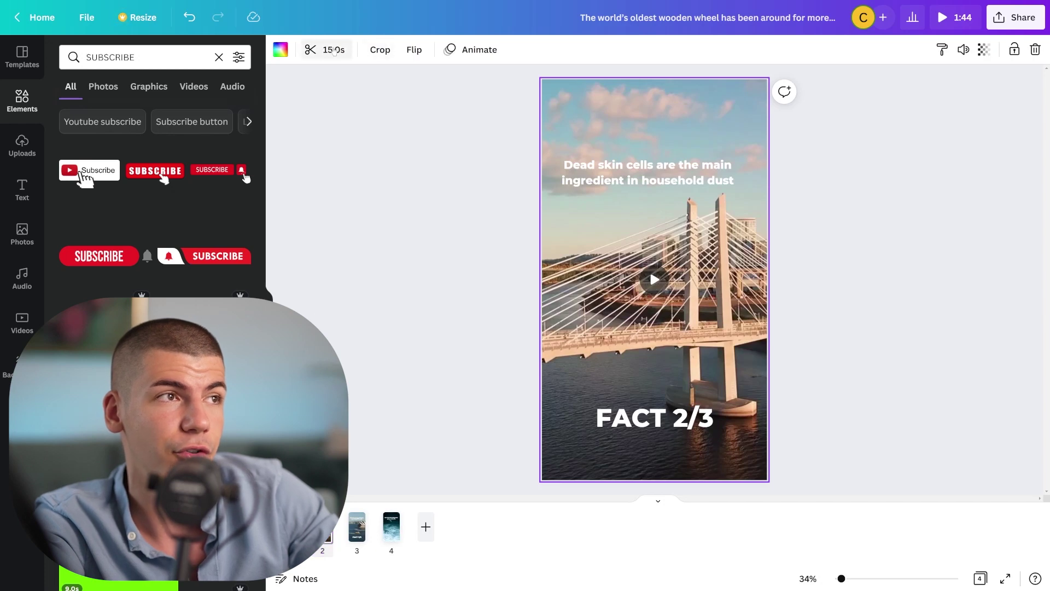
{"action": "left_click", "coordinate": [334, 50]}
{"action": "left_click_drag", "start_coordinate": [996, 50], "coordinate": [475, 27]}
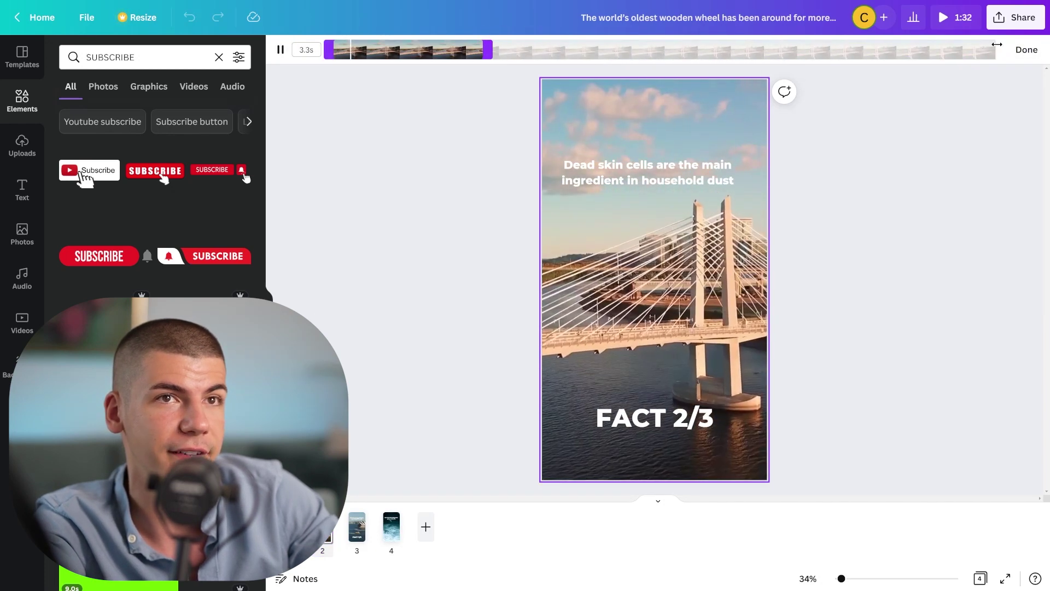
{"action": "left_click", "coordinate": [1025, 55]}
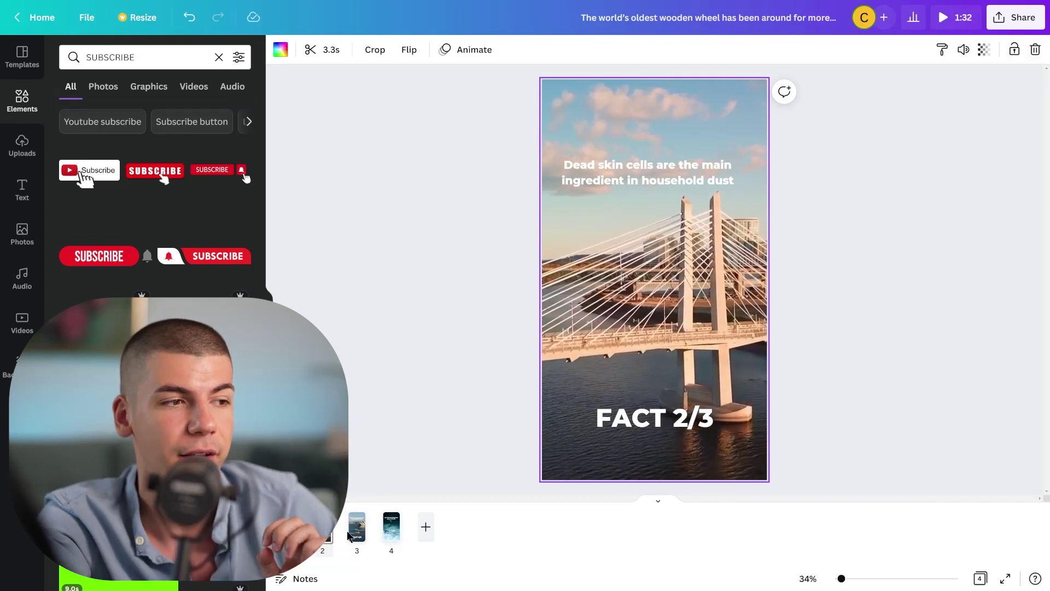
Trim page 3's Sydney harbour clip to 6.7 seconds.
{"action": "left_click", "coordinate": [356, 525]}
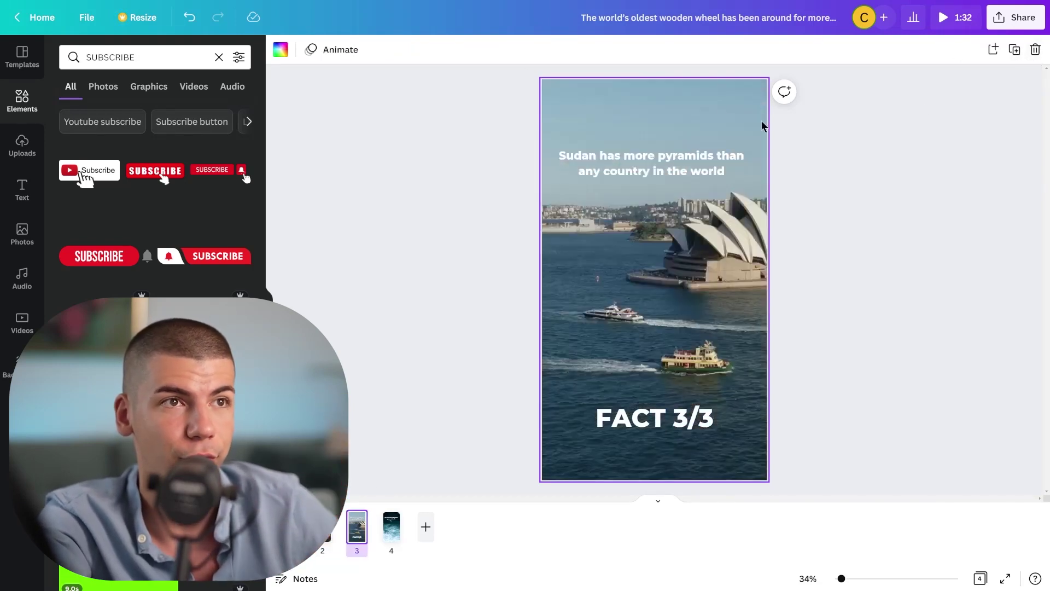
{"action": "left_click", "coordinate": [637, 127]}
{"action": "left_click", "coordinate": [329, 49]}
{"action": "left_click_drag", "start_coordinate": [516, 50], "coordinate": [420, 45]}
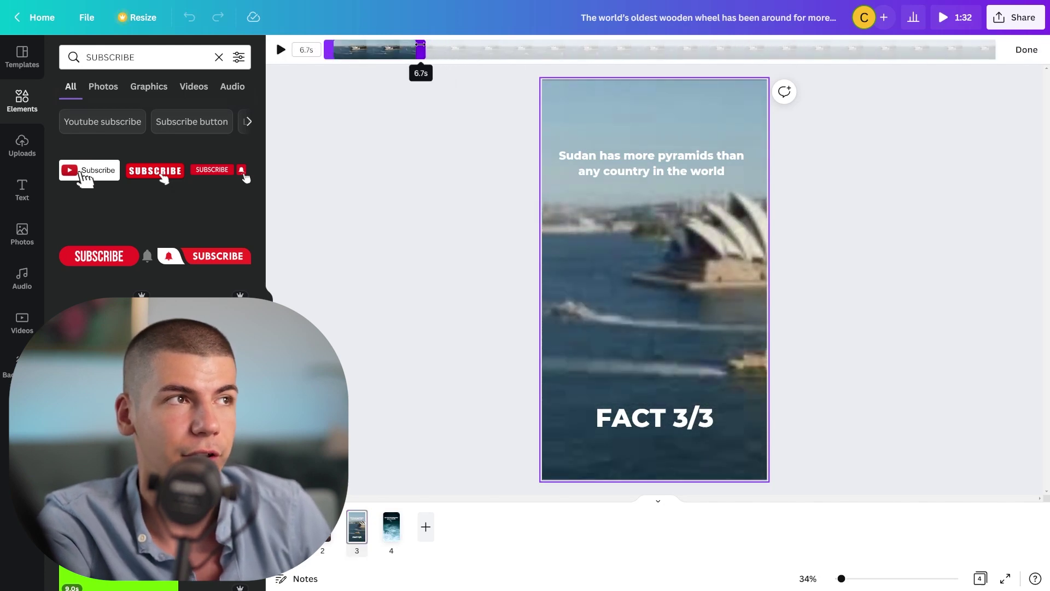
{"action": "left_click", "coordinate": [391, 531]}
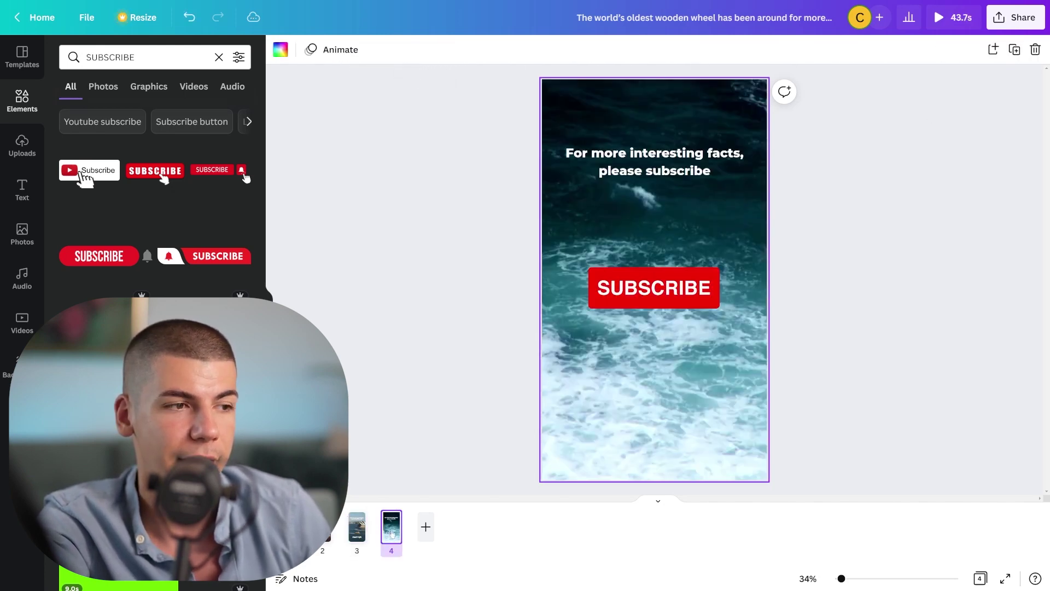
Trim page 4's ocean clip to about 3.3 seconds.
{"action": "left_click", "coordinate": [554, 93]}
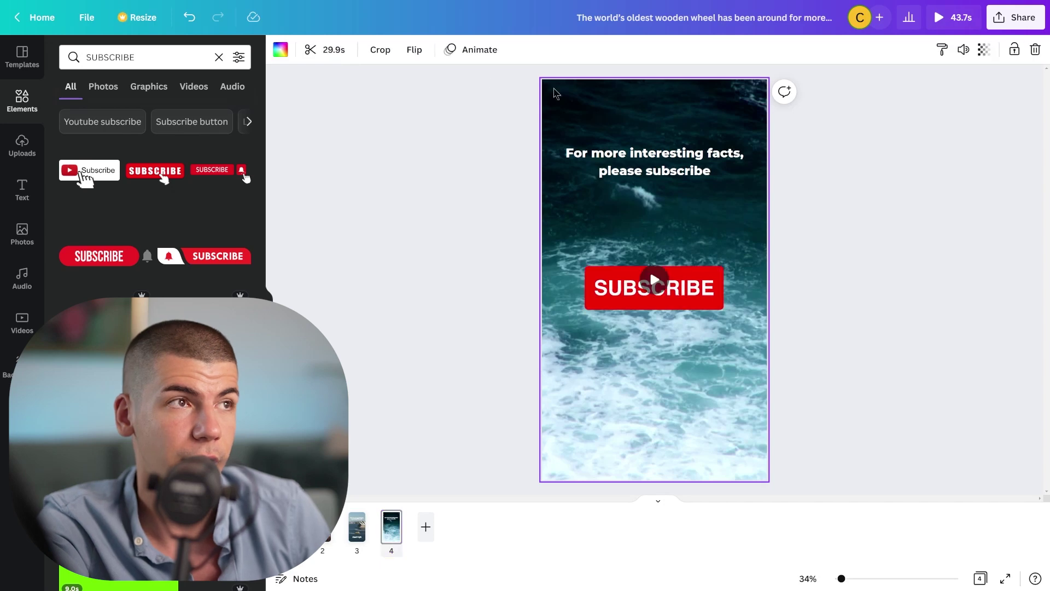
{"action": "left_click", "coordinate": [317, 49]}
{"action": "mouse_move", "coordinate": [992, 49]}
{"action": "left_mouse_down"}
{"action": "mouse_move", "coordinate": [415, 49]}
{"action": "mouse_move", "coordinate": [404, 29]}
{"action": "left_mouse_up"}
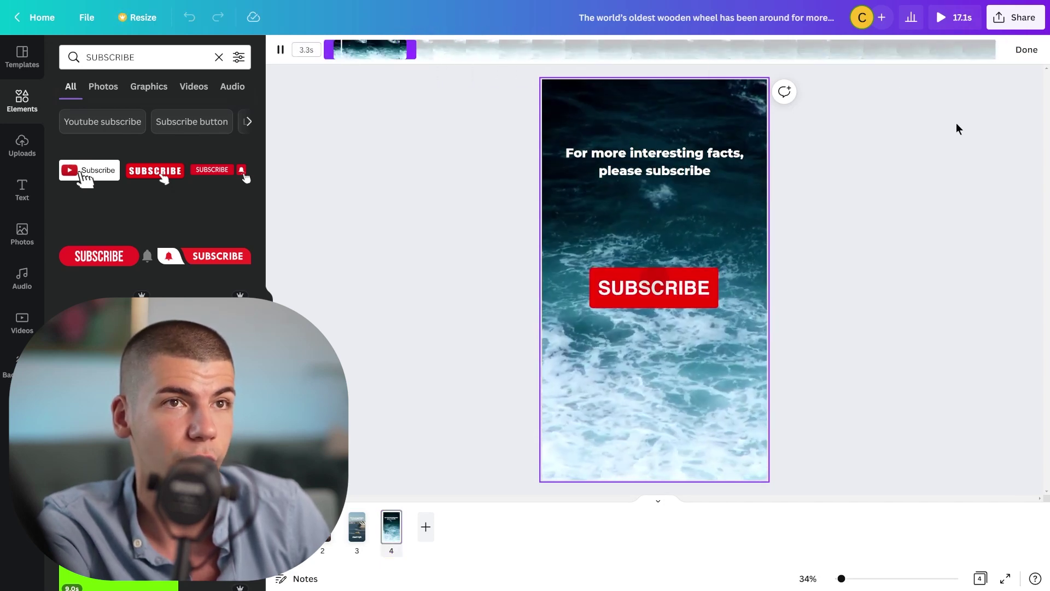
Confirm the ocean trim and play the full 17-second video in full-screen preview.
{"action": "left_click", "coordinate": [1026, 49]}
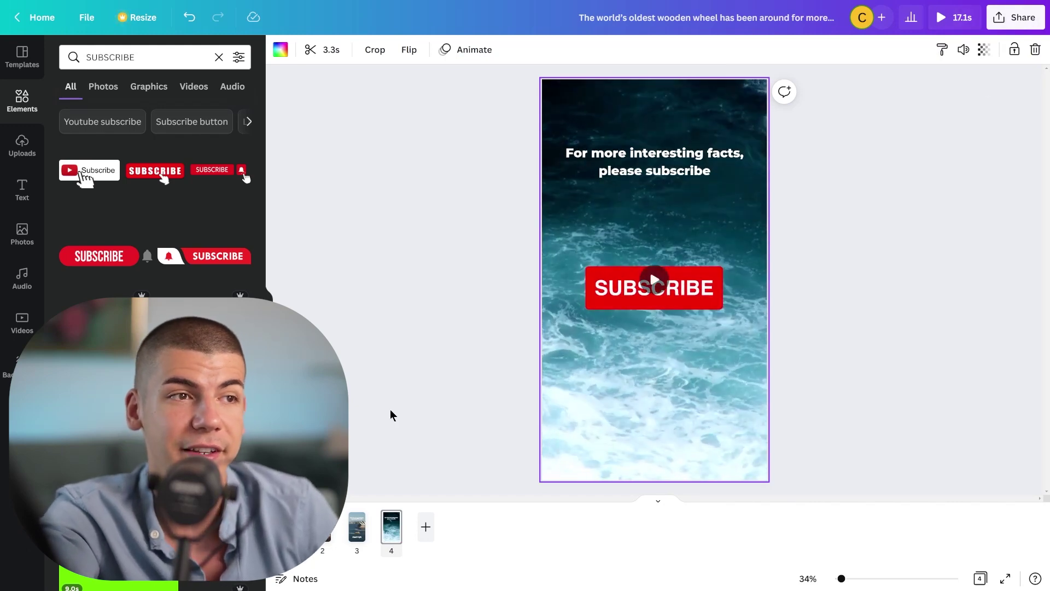
{"action": "left_click", "coordinate": [961, 18]}
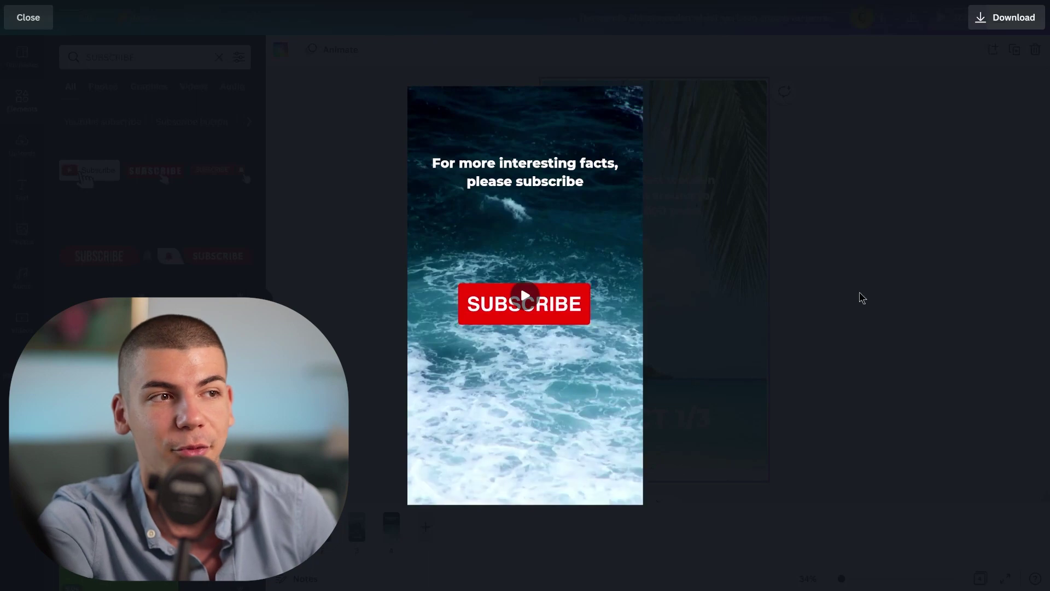
Download all pages as an MP4 video via Share, then show the Audio library.
{"action": "key", "text": "Escape"}
{"action": "left_click", "coordinate": [1005, 21]}
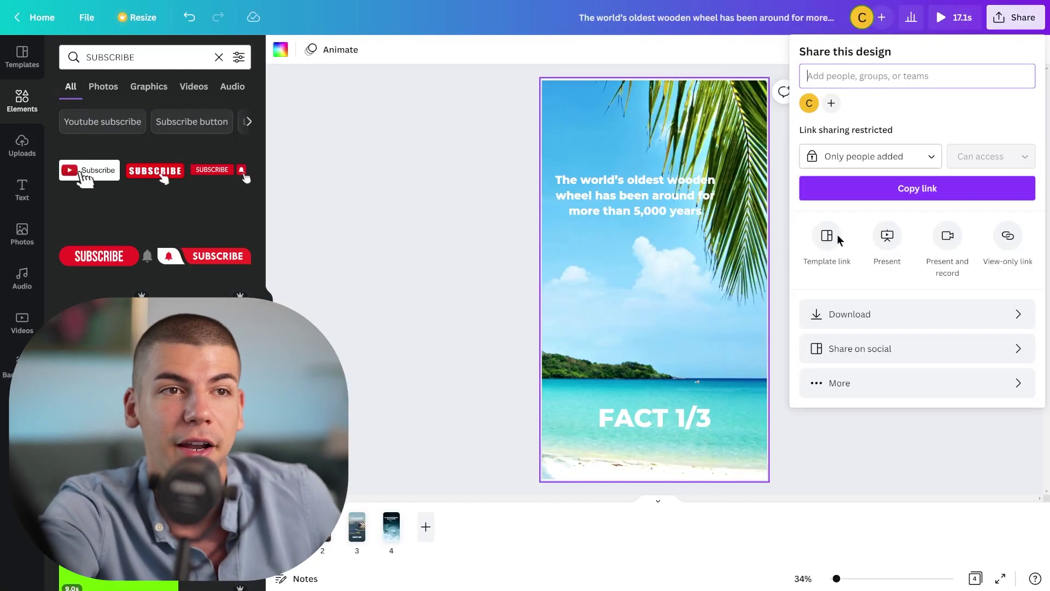
{"action": "left_click", "coordinate": [891, 315]}
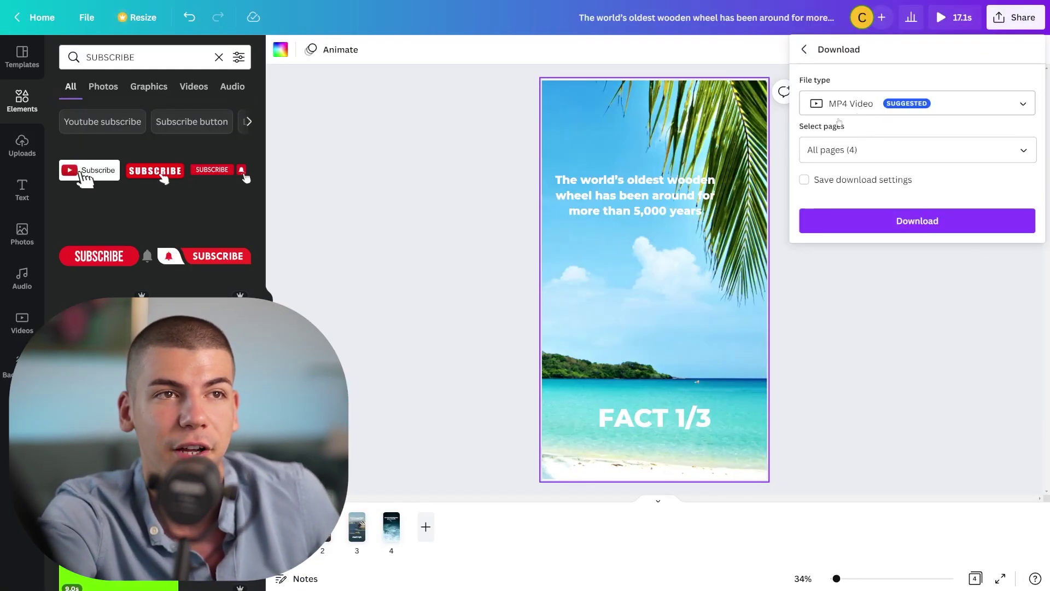
{"action": "left_click", "coordinate": [886, 221]}
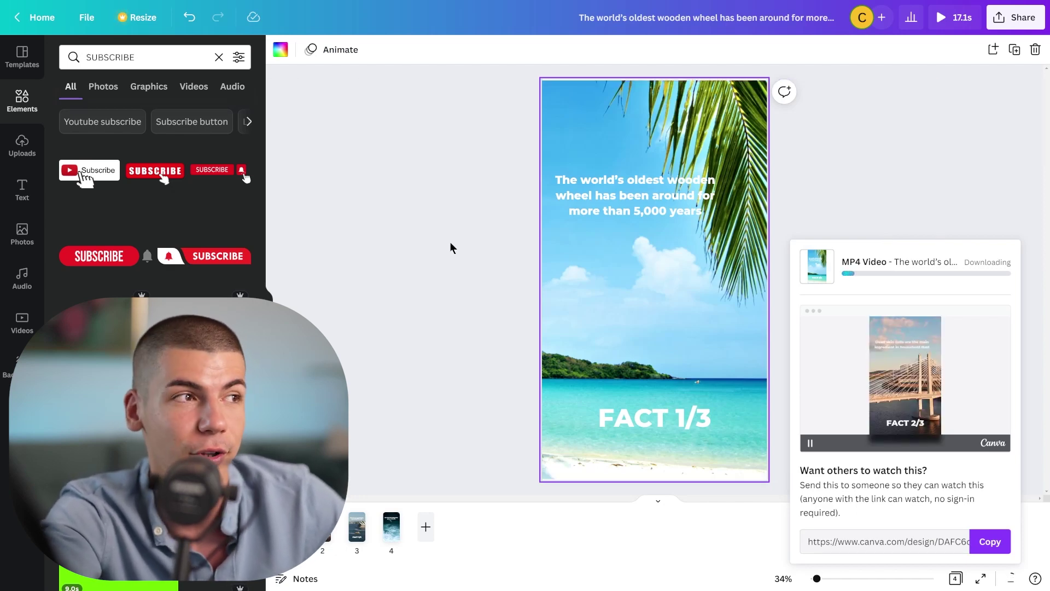
{"action": "left_click", "coordinate": [16, 275]}
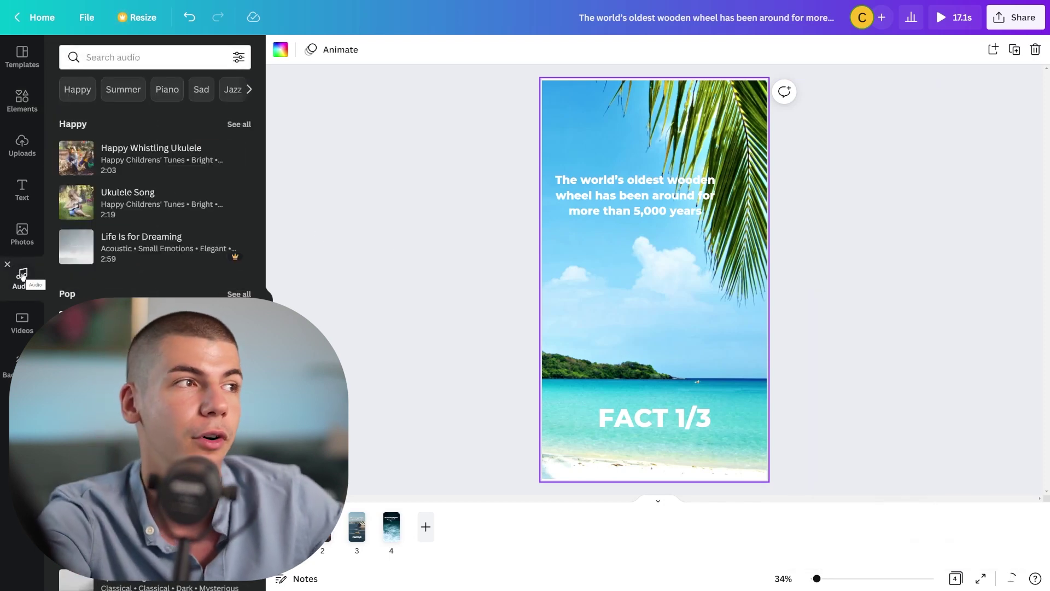
{"action": "mouse_move", "coordinate": [152, 202]}
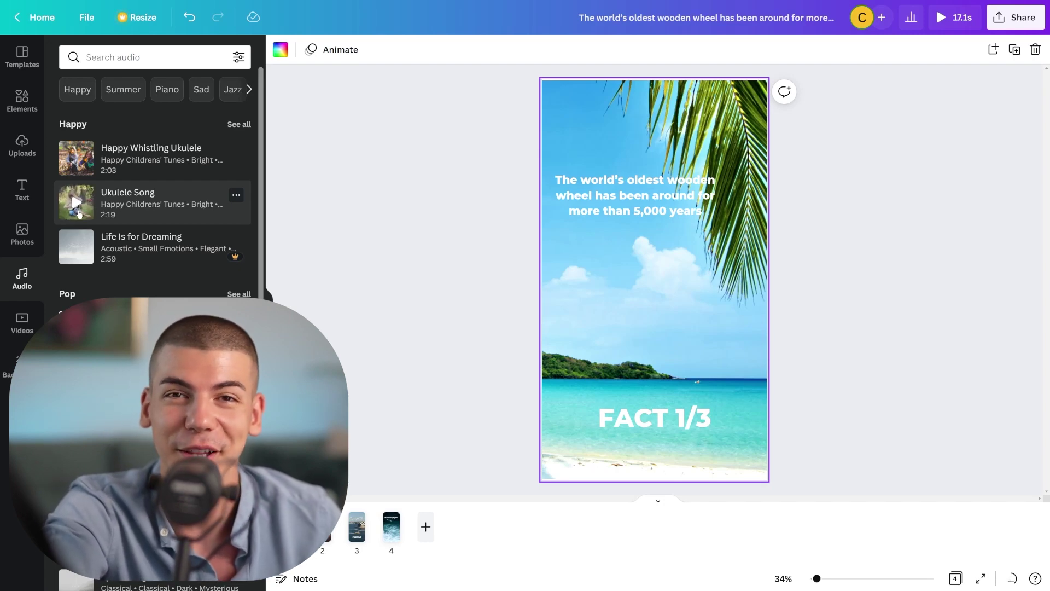
Add the 2:19 'Ukulele Song' track from the Happy list to the design.
{"action": "left_click", "coordinate": [155, 209]}
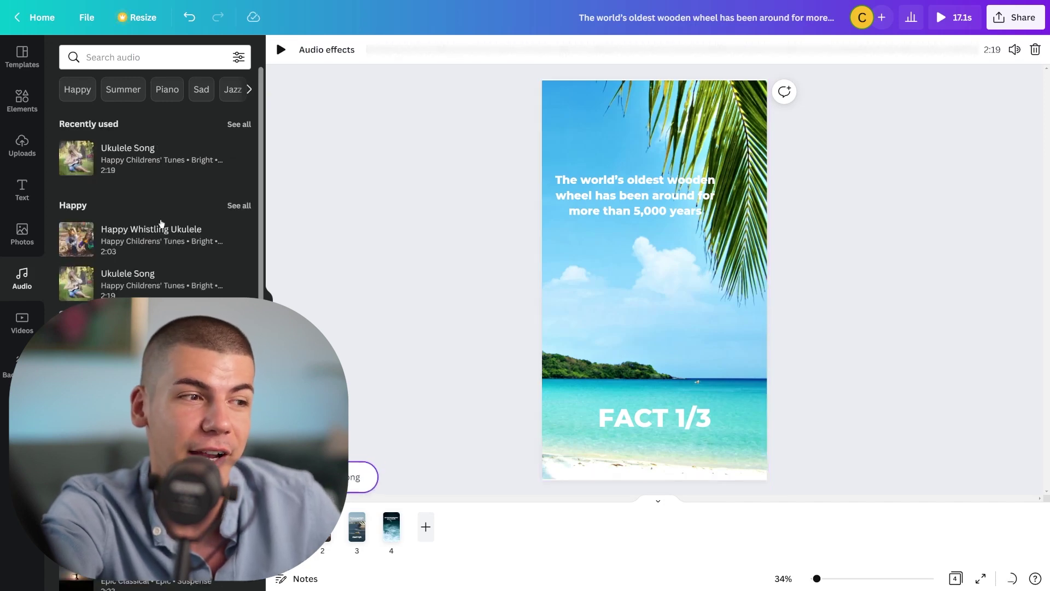